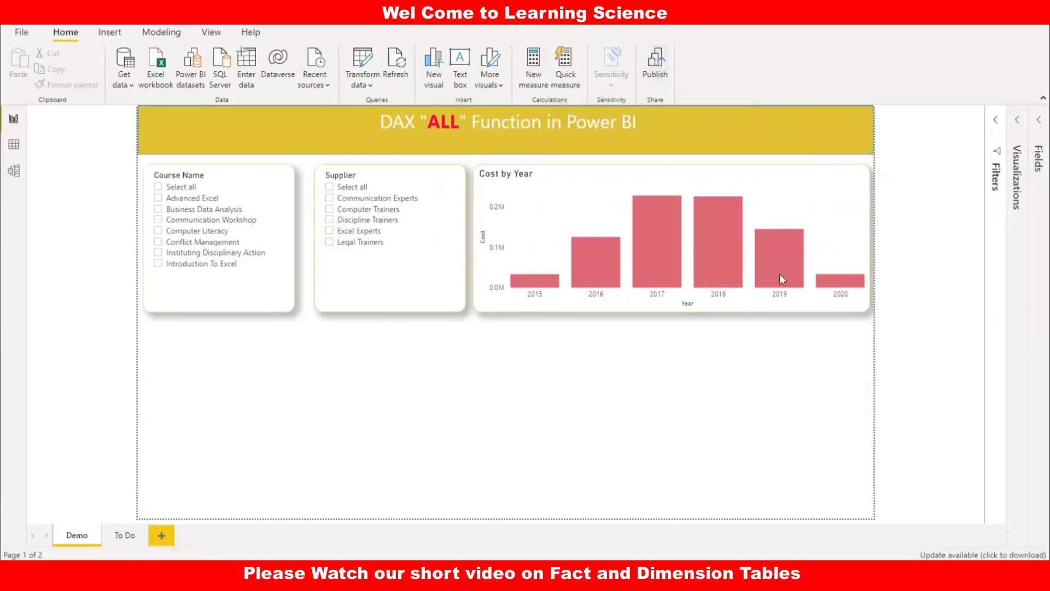
Step: Inspect the raw Workshop1 rows in Data view, then return to the report page
{"action": "left_click", "coordinate": [1040, 121]}
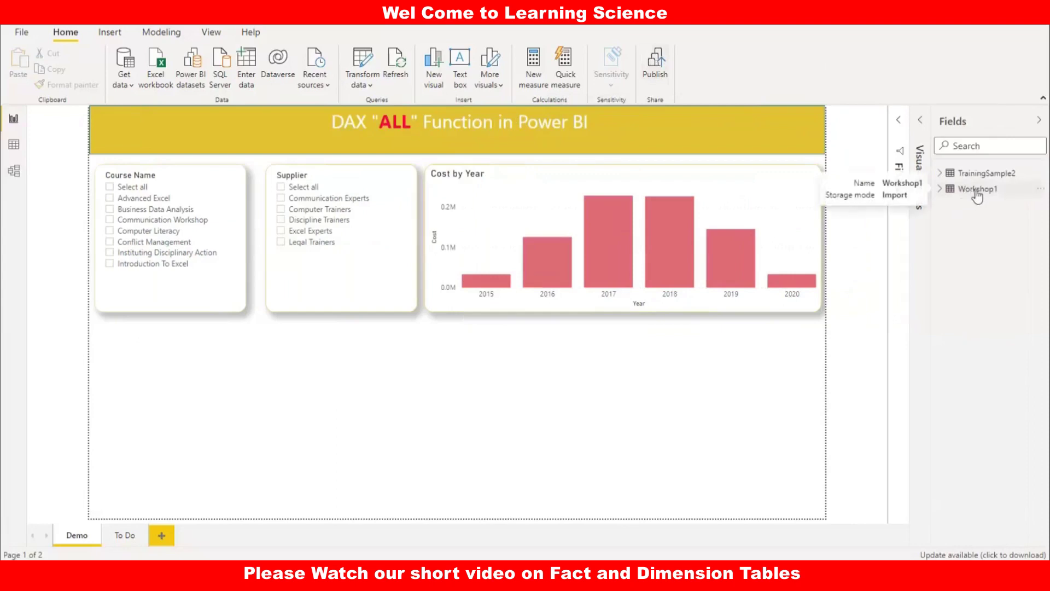
{"action": "left_click", "coordinate": [13, 144]}
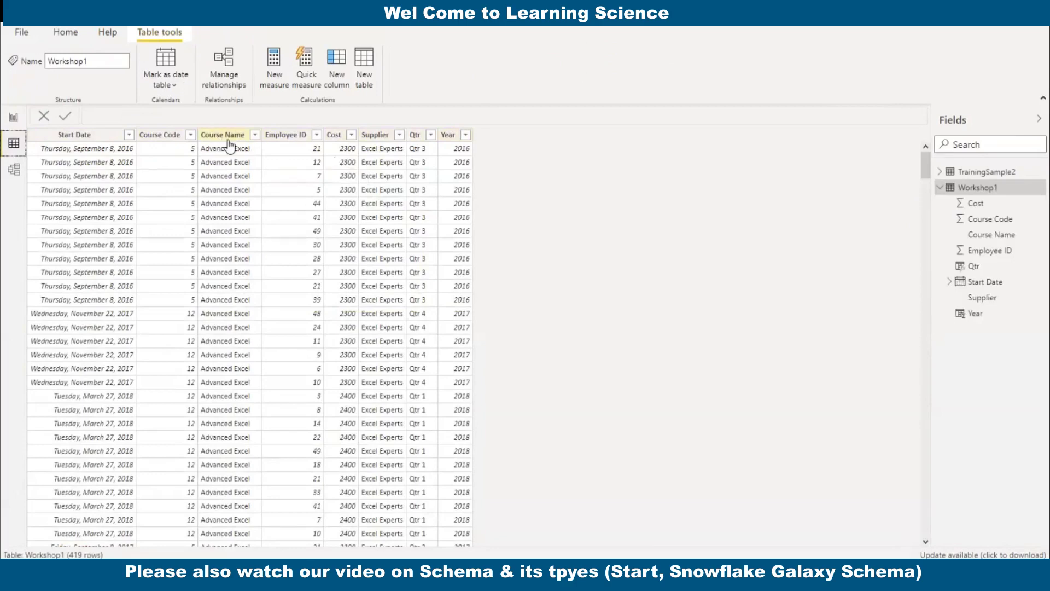
{"action": "left_click", "coordinate": [14, 118]}
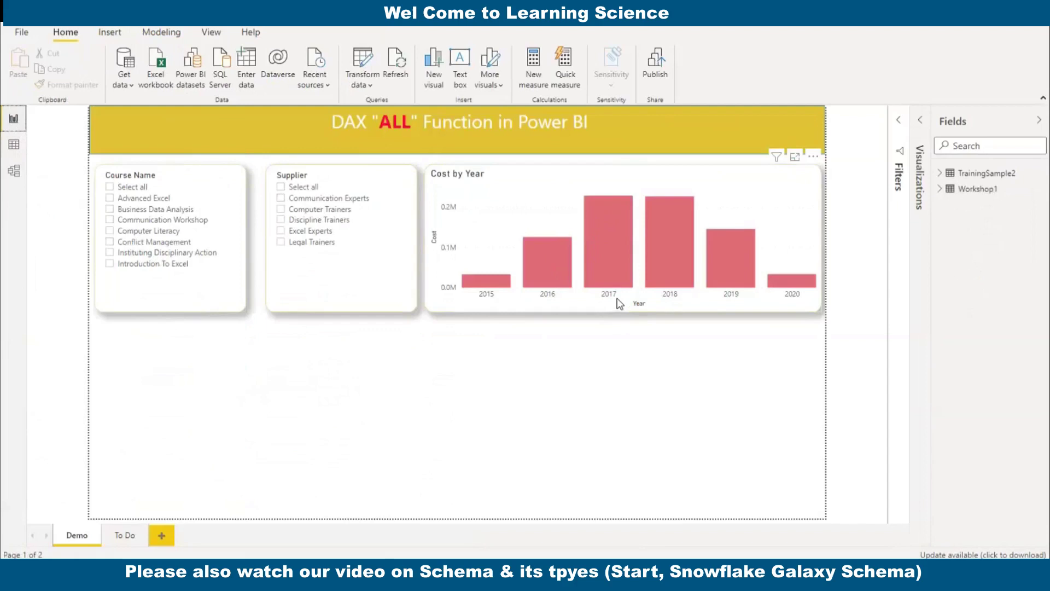
Step: Add a table visual widened under the chart, listing Workshop1's Course Name values
{"action": "left_click", "coordinate": [924, 125]}
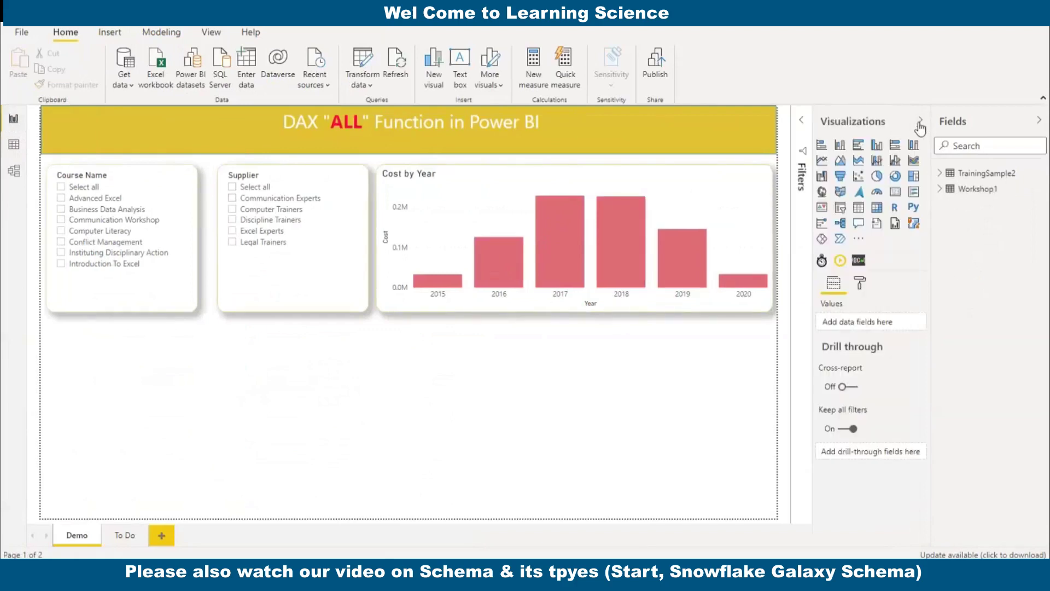
{"action": "left_click", "coordinate": [859, 208]}
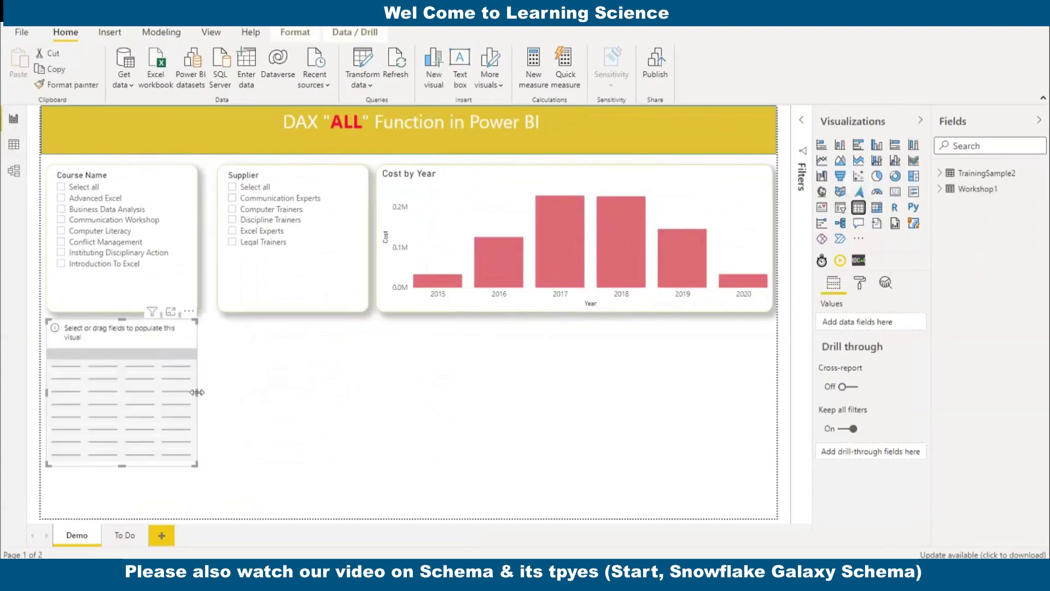
{"action": "left_click_drag", "start_coordinate": [198, 392], "coordinate": [408, 393]}
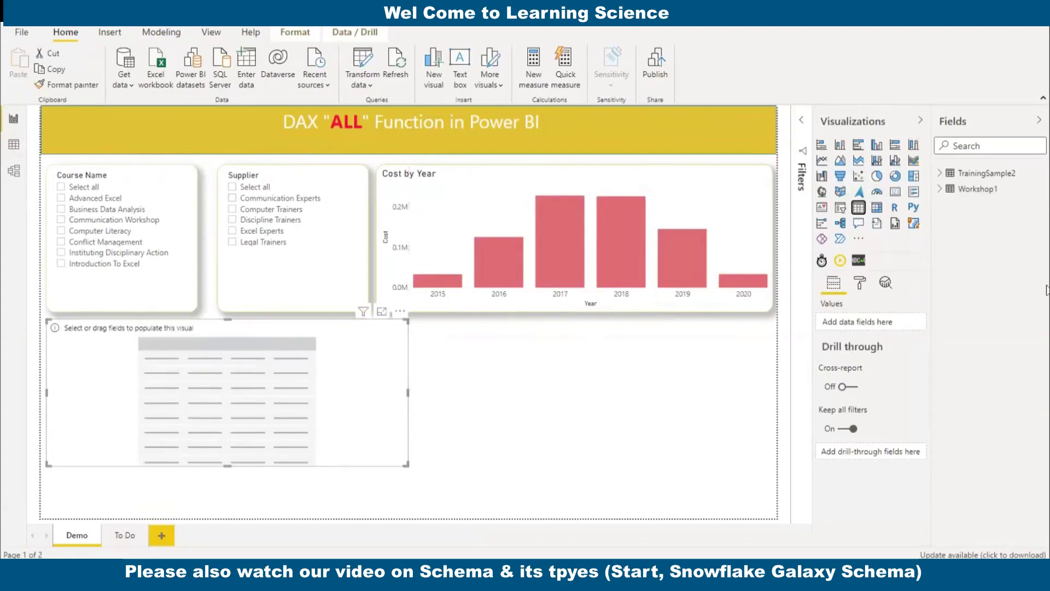
{"action": "left_click", "coordinate": [941, 189]}
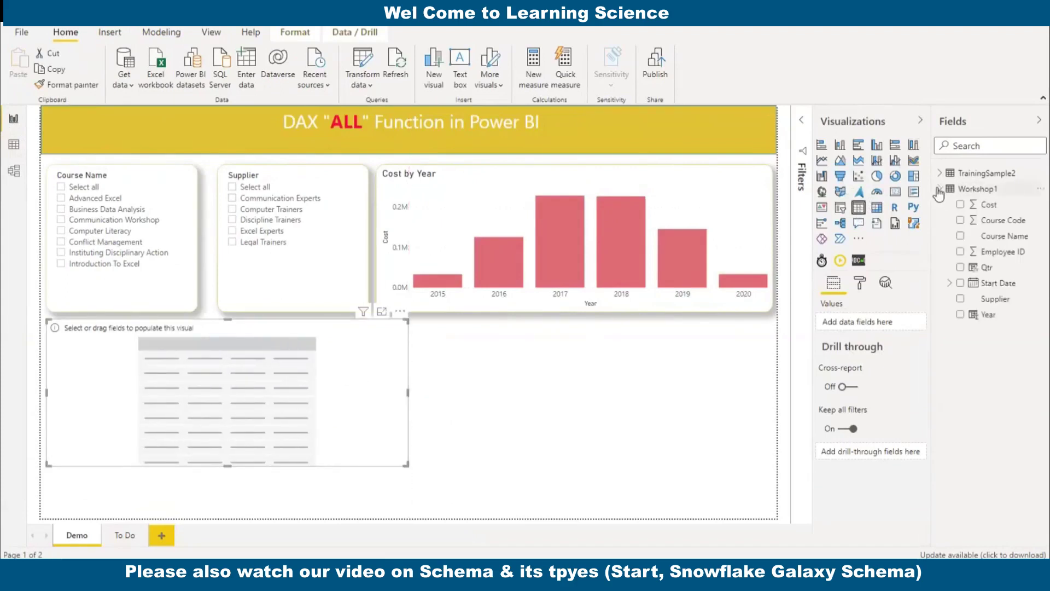
{"action": "left_click", "coordinate": [1016, 241]}
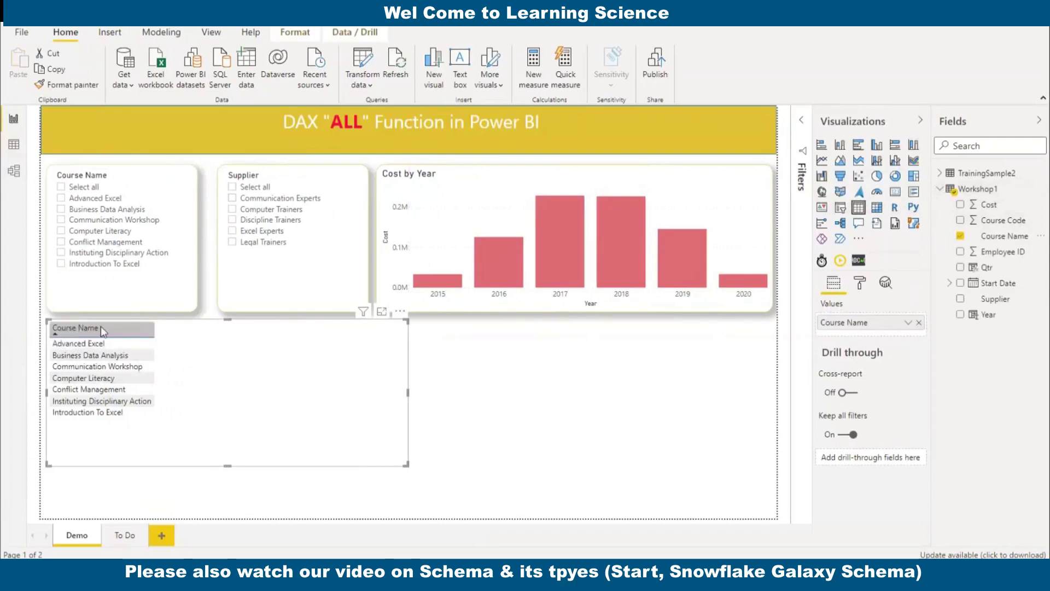
Step: Create the measure Total Cost = SUM(Workshop1[Cost]) and add it to the course table
{"action": "right_click", "coordinate": [1001, 256]}
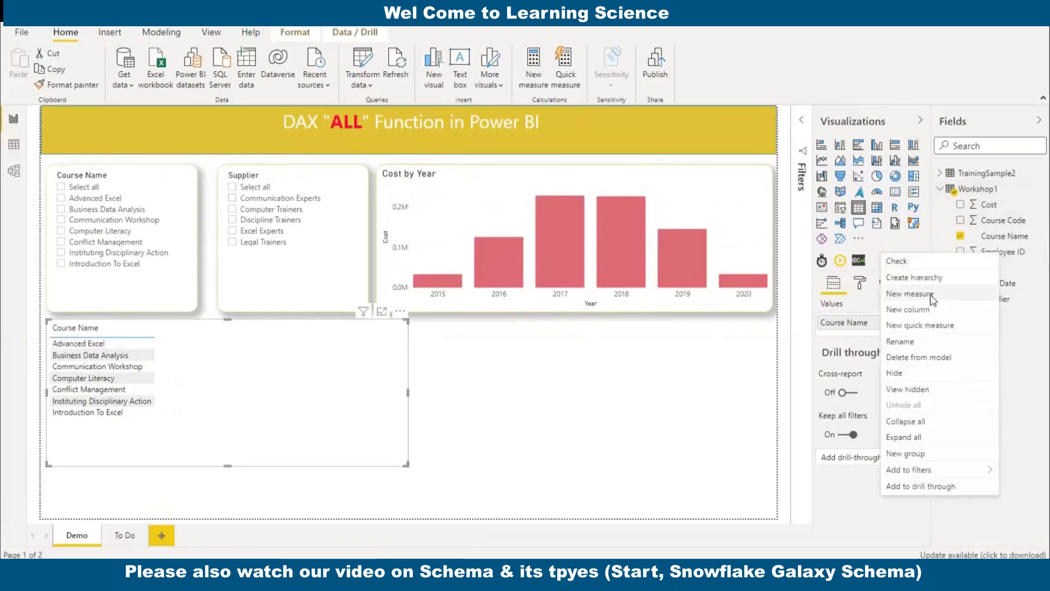
{"action": "left_click", "coordinate": [932, 296]}
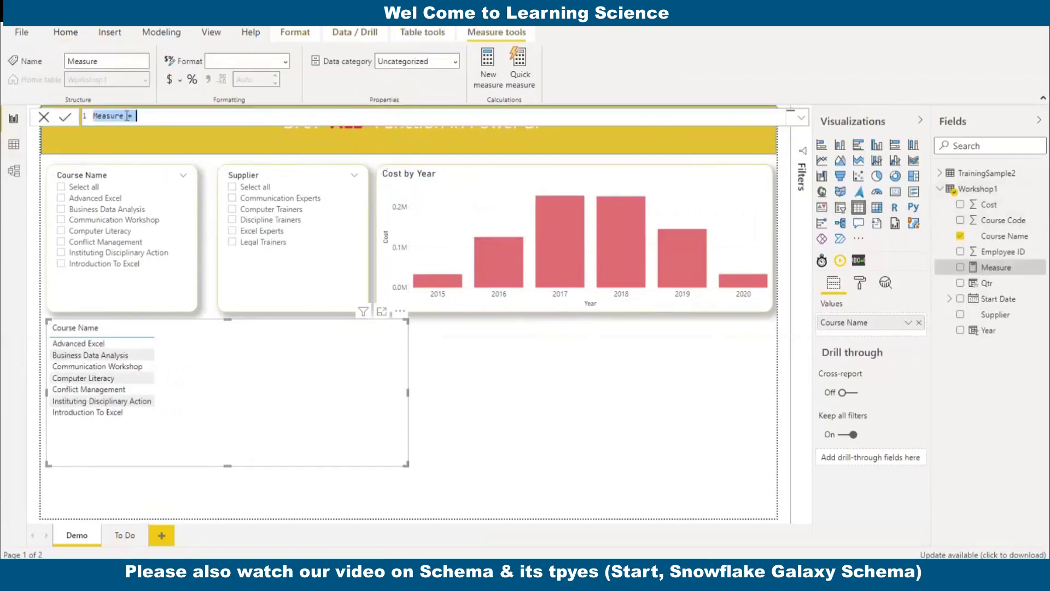
{"action": "left_click", "coordinate": [128, 116]}
{"action": "key", "text": "shift+Home"}
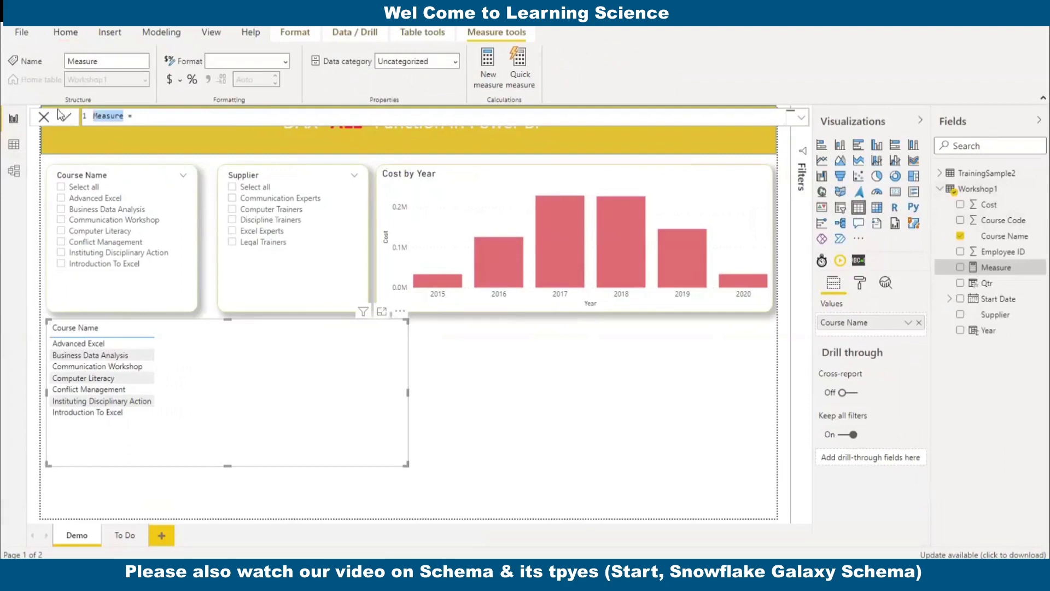
{"action": "type", "text": "Total "}
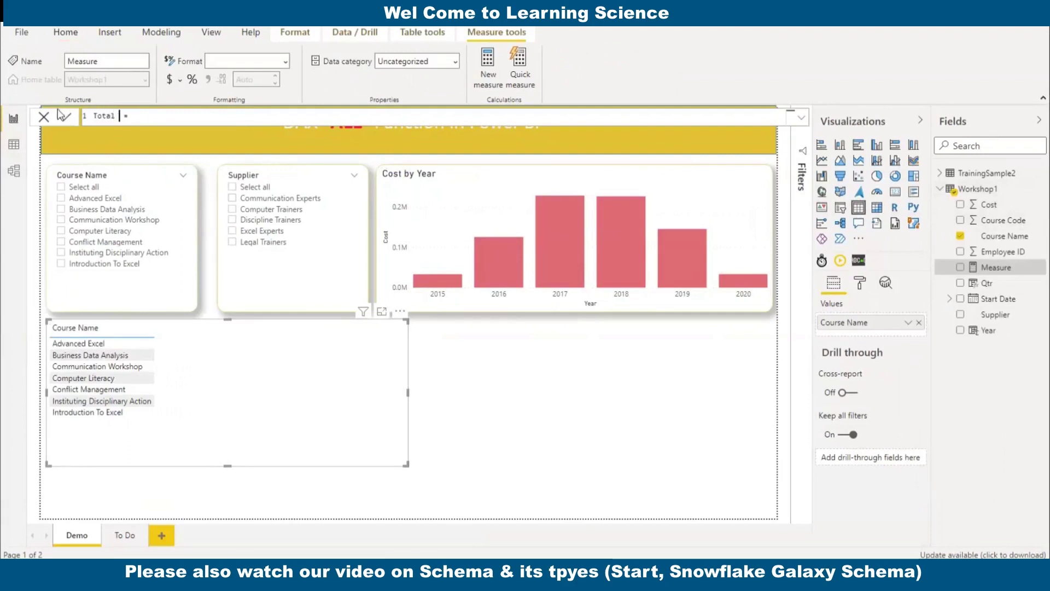
{"action": "type", "text": "Cost"}
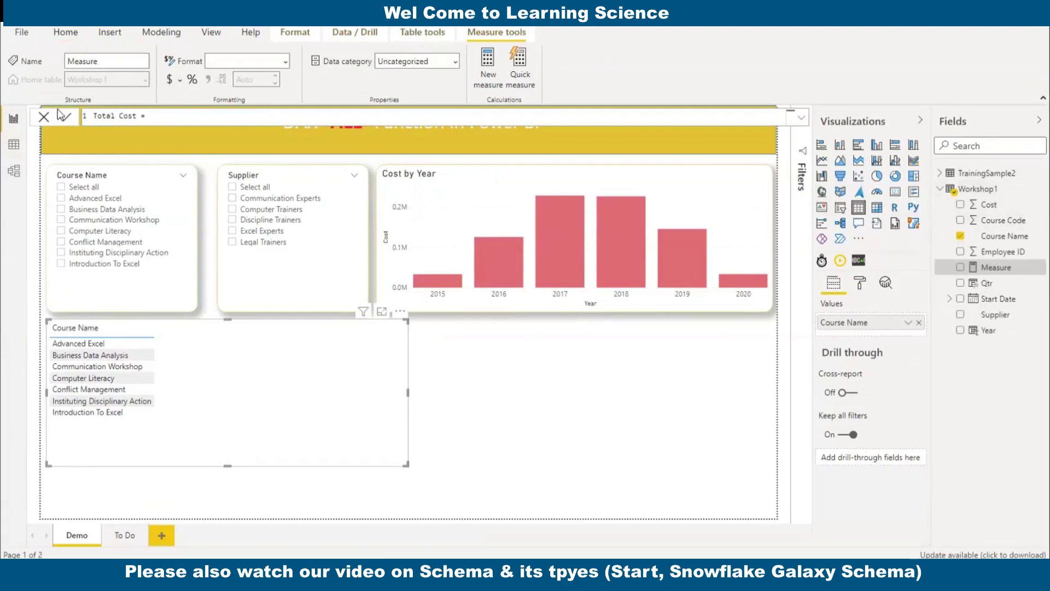
{"action": "key", "text": "End"}
{"action": "type", "text": "S"}
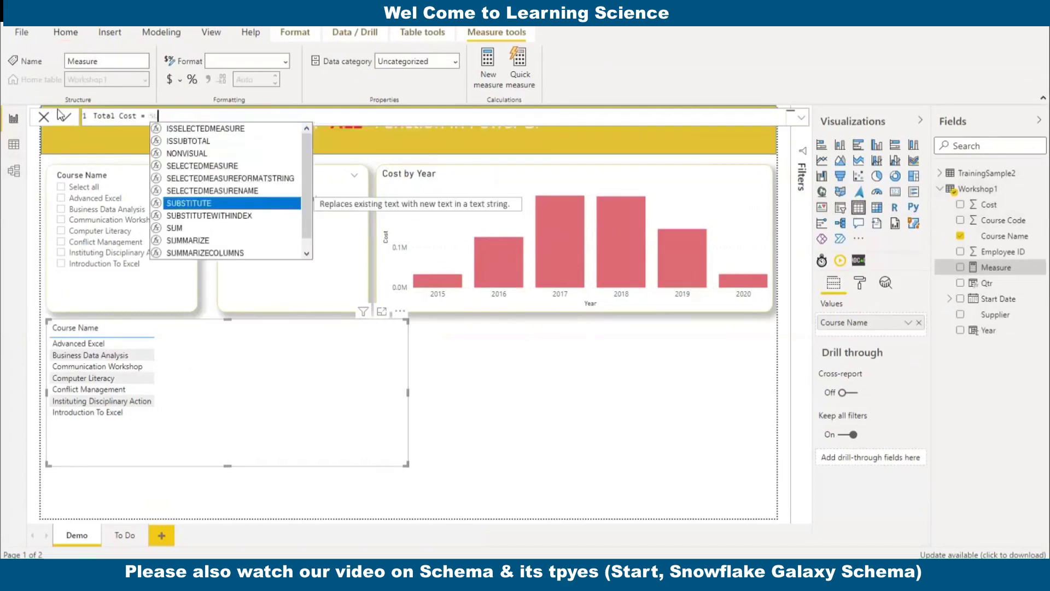
{"action": "type", "text": "UM("}
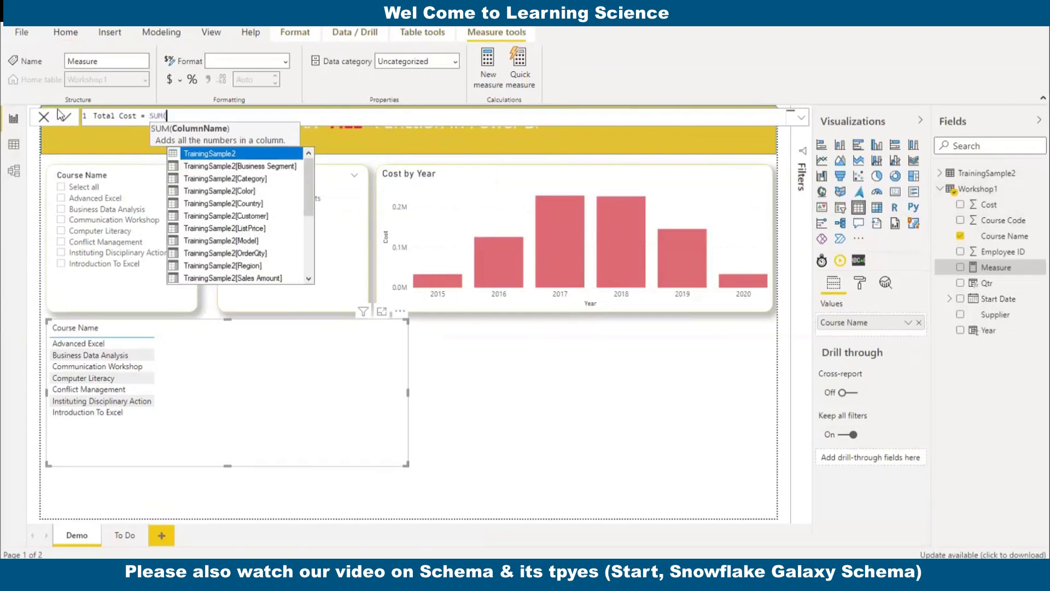
{"action": "type", "text": "Workshop1"}
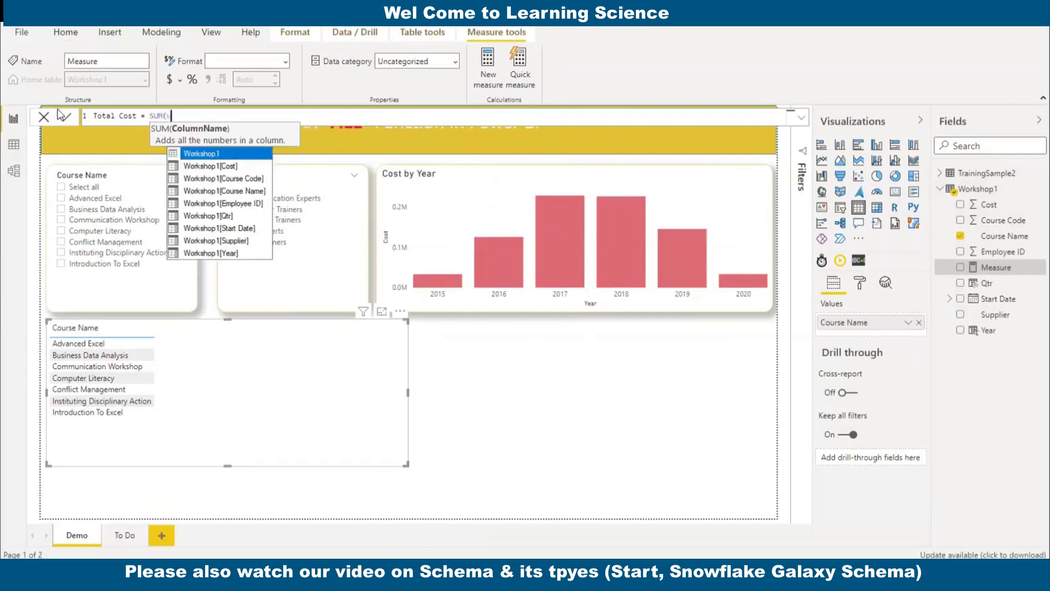
{"action": "type", "text": "[Co"}
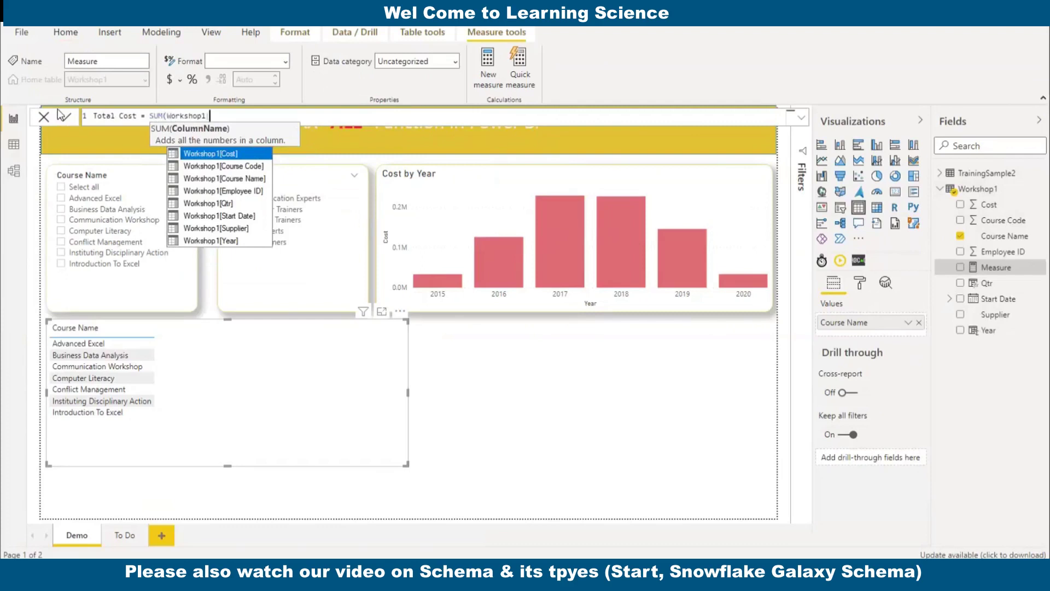
{"action": "key", "text": "Tab"}
{"action": "type", "text": ")"}
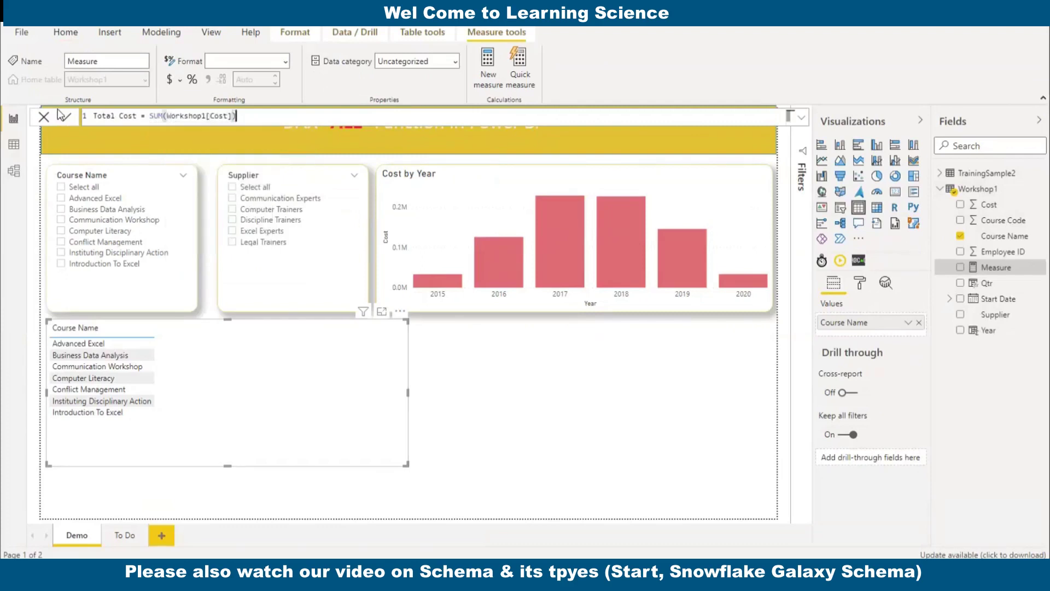
{"action": "left_click", "coordinate": [63, 115]}
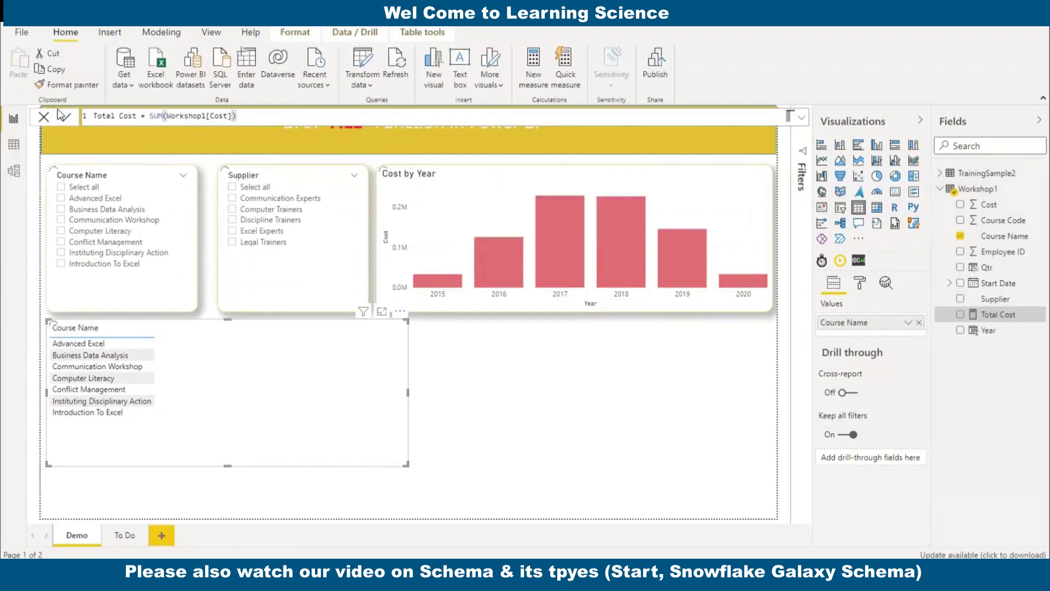
{"action": "left_click", "coordinate": [999, 315]}
{"action": "left_click_drag", "start_coordinate": [1004, 322], "coordinate": [870, 336]}
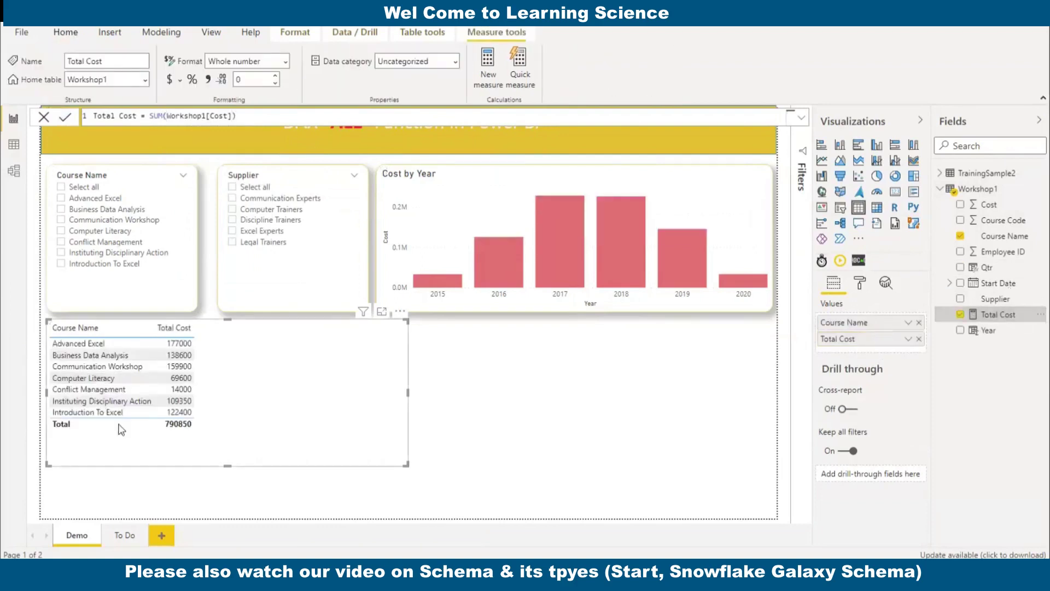
{"action": "left_click", "coordinate": [62, 200]}
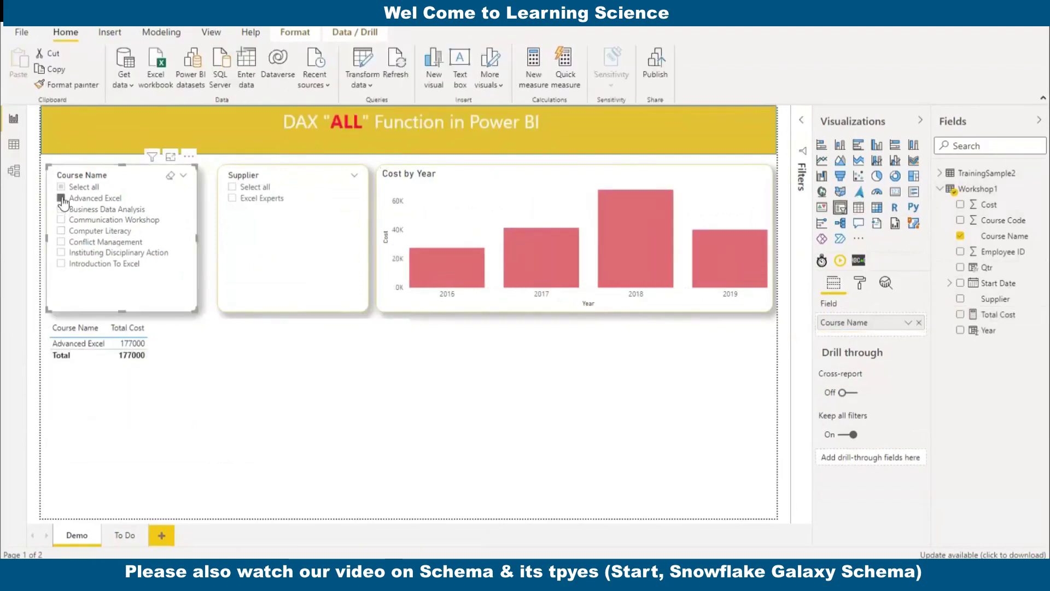
{"action": "left_click", "coordinate": [61, 199]}
{"action": "left_click", "coordinate": [234, 199]}
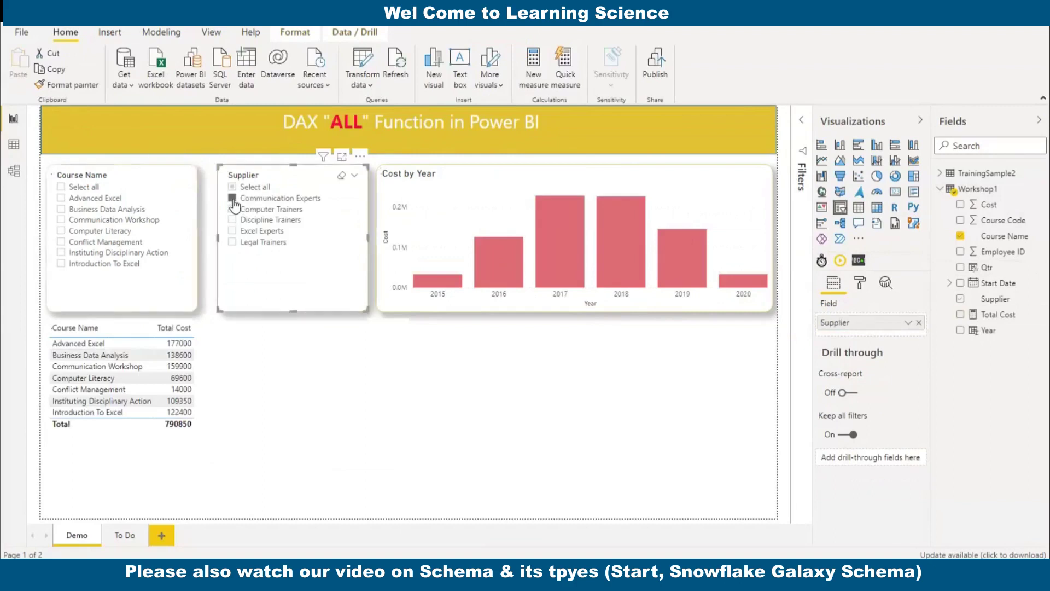
{"action": "left_click", "coordinate": [233, 199]}
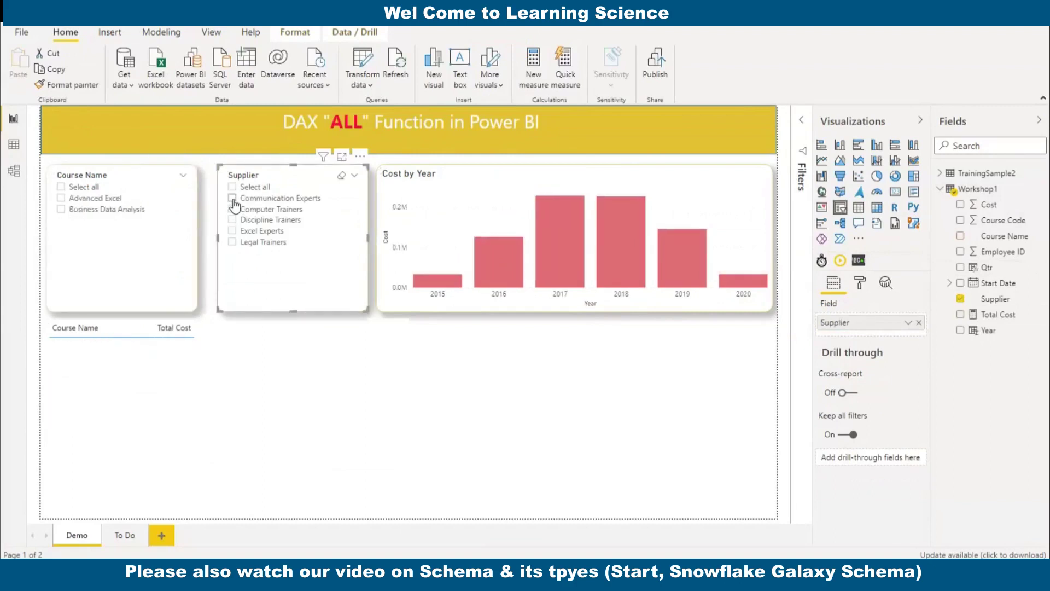
{"action": "left_click", "coordinate": [629, 231]}
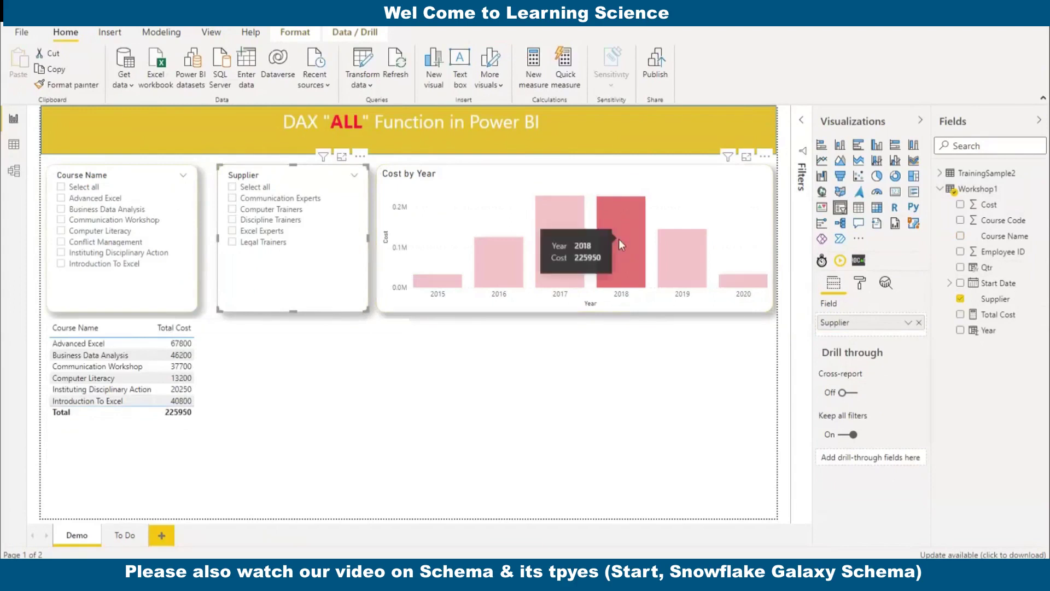
{"action": "left_click", "coordinate": [621, 243]}
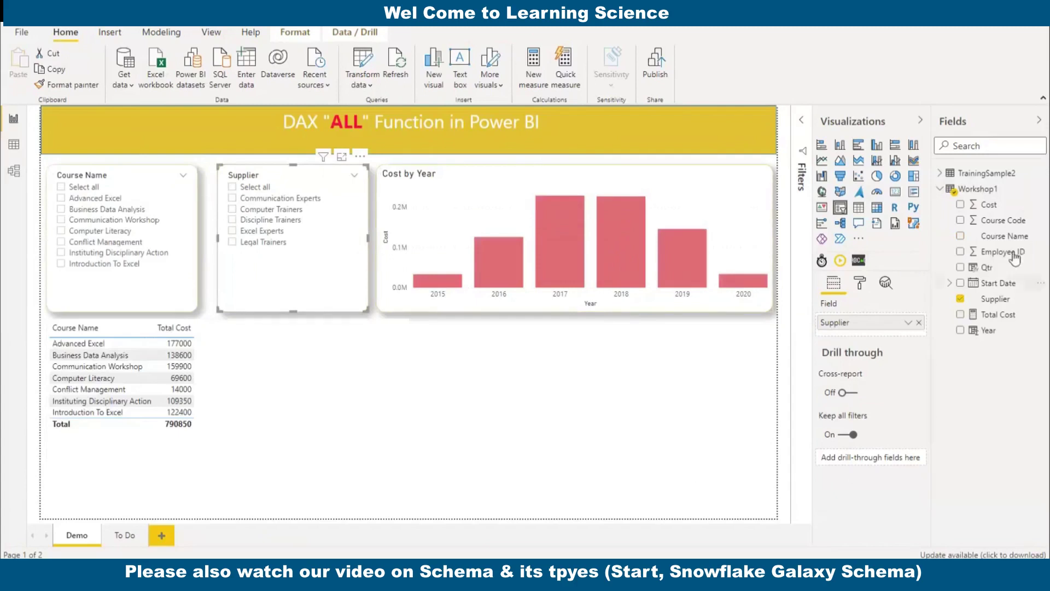
Step: Start a new Workshop1 measure named Total Cost (ALL)
{"action": "right_click", "coordinate": [998, 251]}
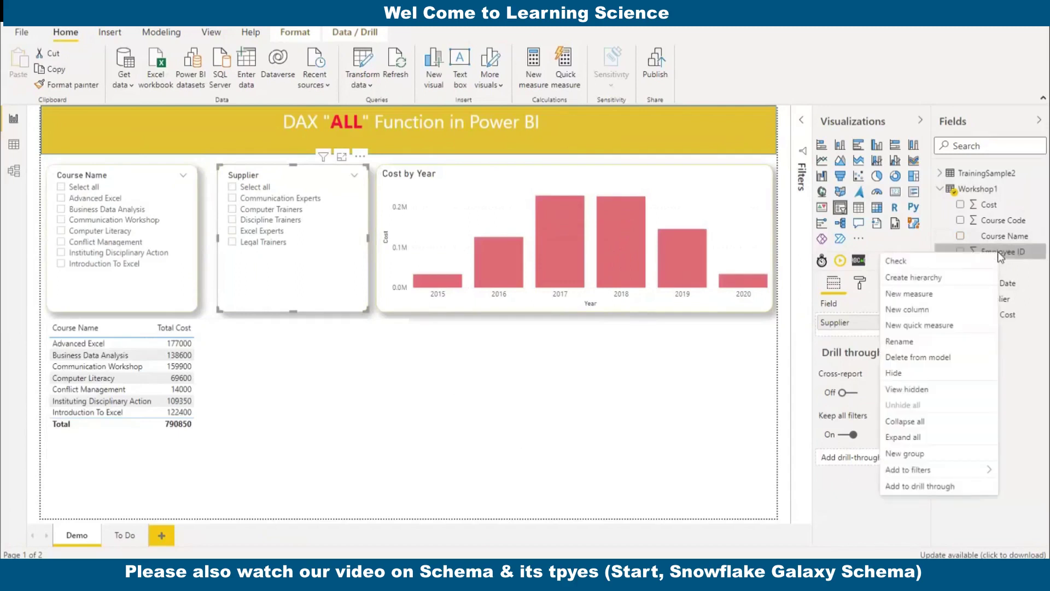
{"action": "left_click", "coordinate": [908, 293]}
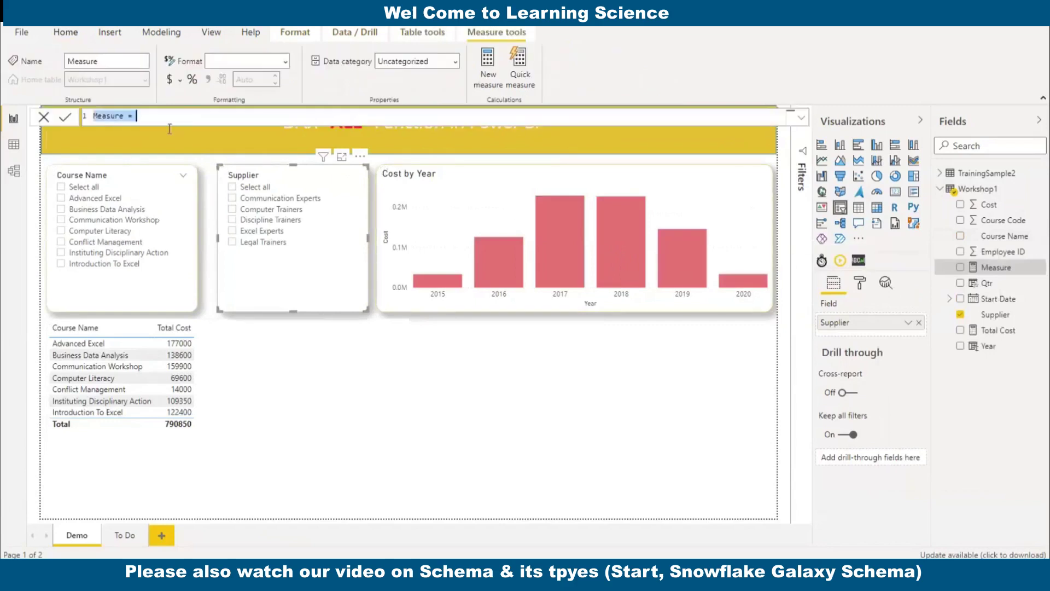
{"action": "left_click", "coordinate": [125, 116]}
{"action": "left_click_drag", "start_coordinate": [124, 116], "coordinate": [55, 125]}
{"action": "type", "text": "Tot"}
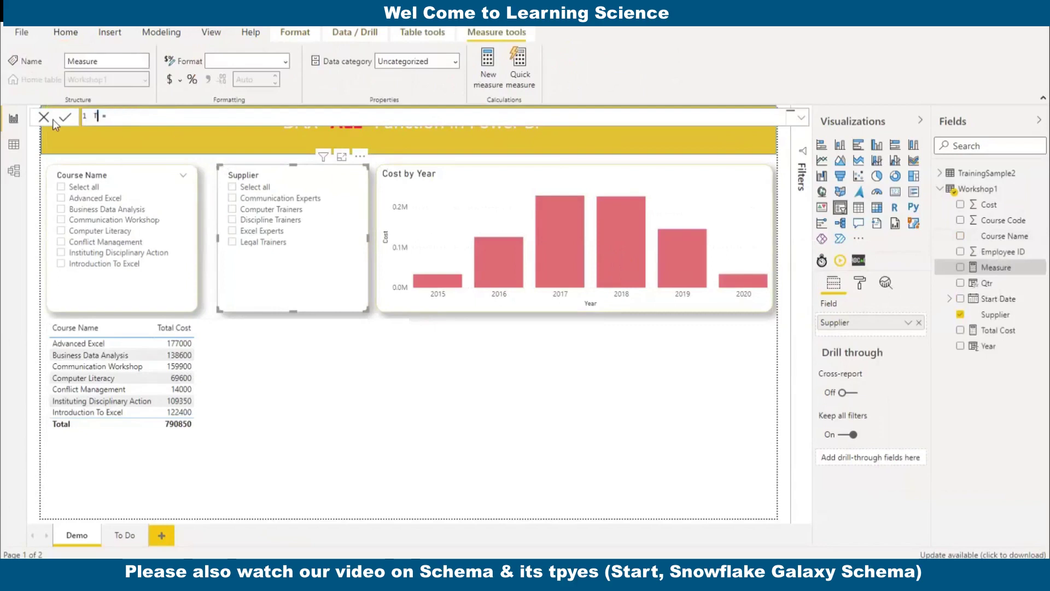
{"action": "type", "text": "al Cost (ALL)"}
Step: Define it as CALCULATE([Total Cost], ALL(Workshop1)) and commit the formula
{"action": "key", "text": "End"}
{"action": "type", "text": "C"}
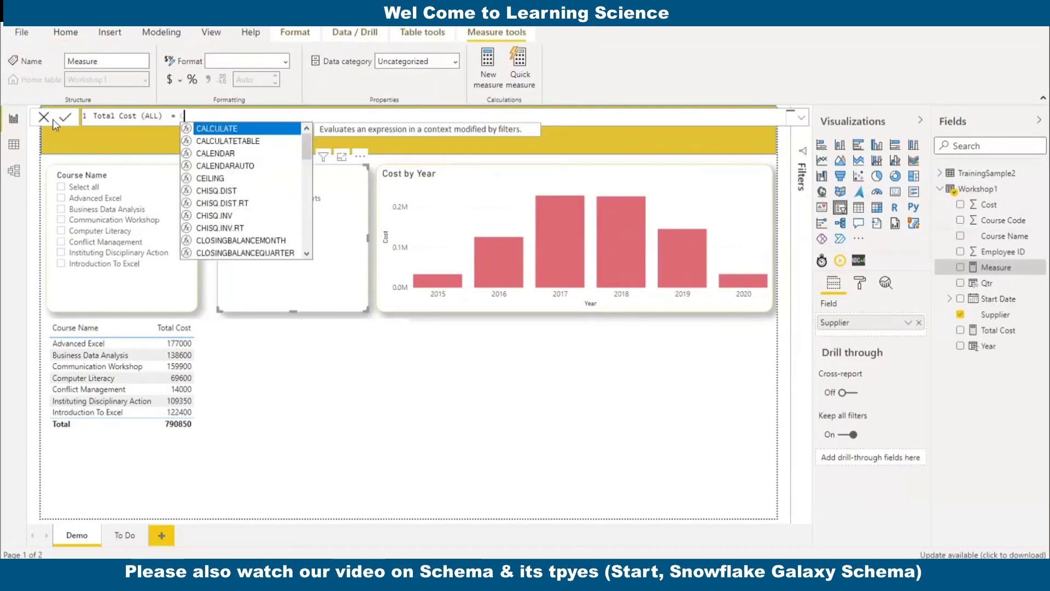
{"action": "key", "text": "Tab"}
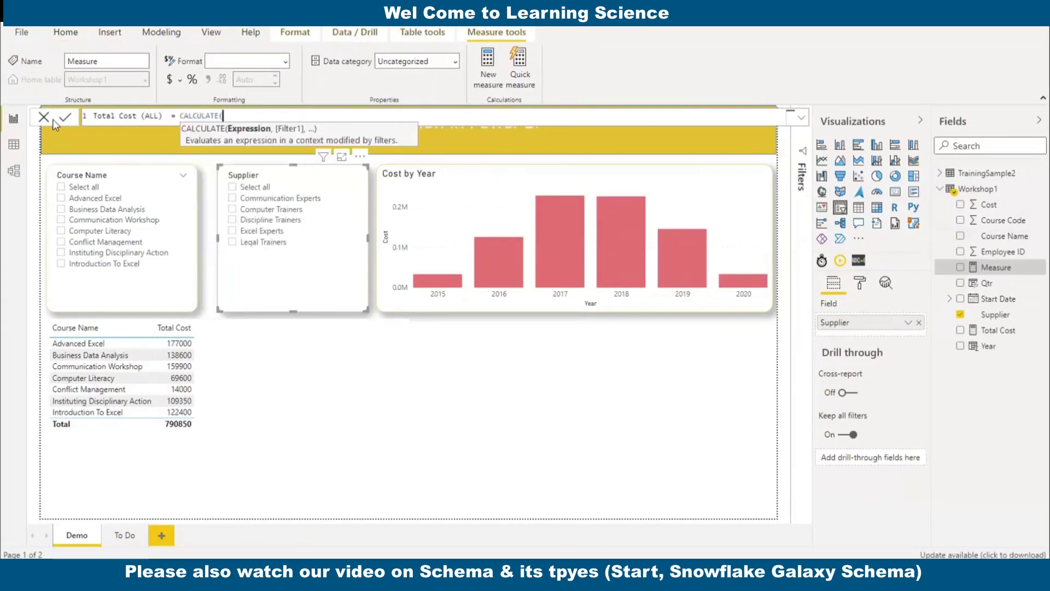
{"action": "type", "text": "["}
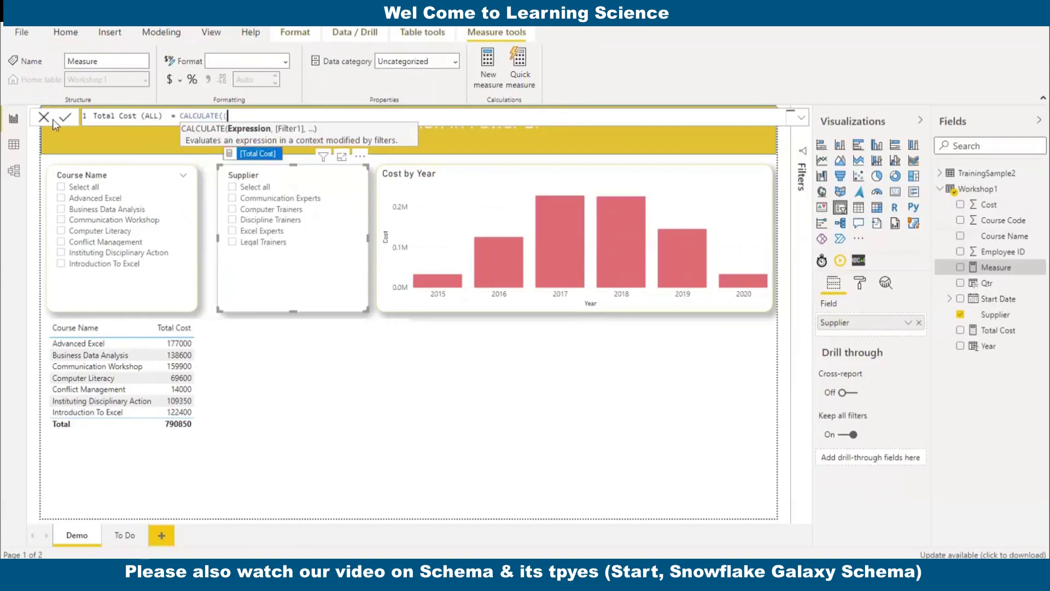
{"action": "key", "text": "BackSpace"}
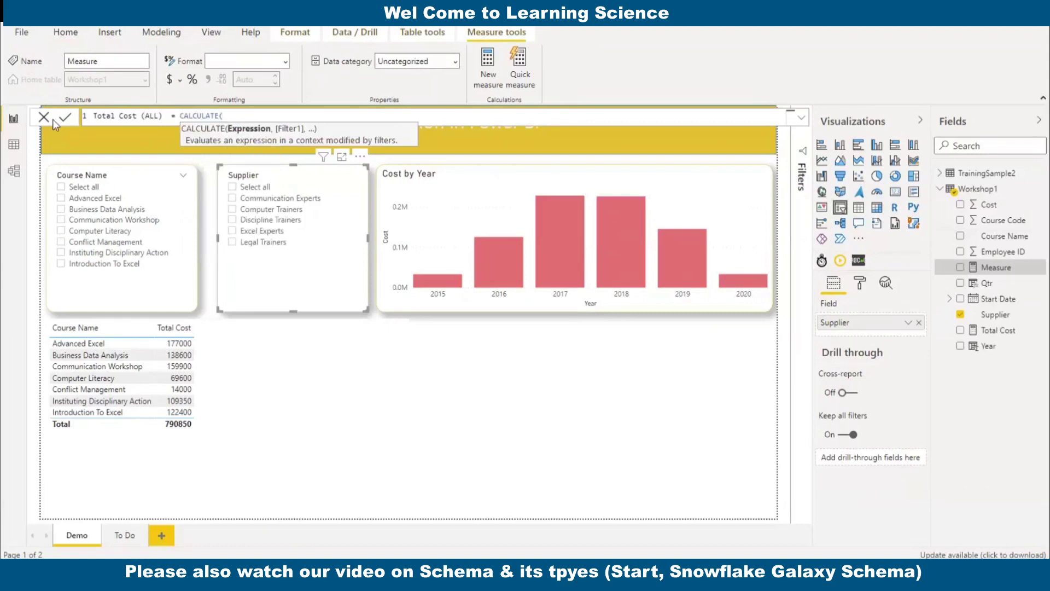
{"action": "type", "text": "SU"}
{"action": "key", "text": "BackSpace"}
{"action": "key", "text": "BackSpace"}
{"action": "type", "text": "["}
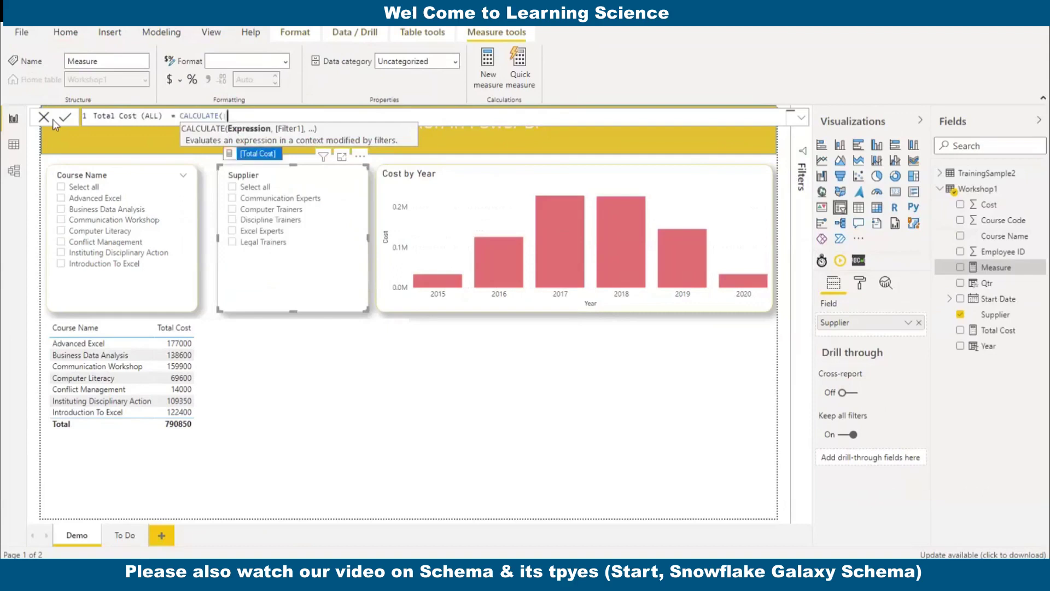
{"action": "key", "text": "Tab"}
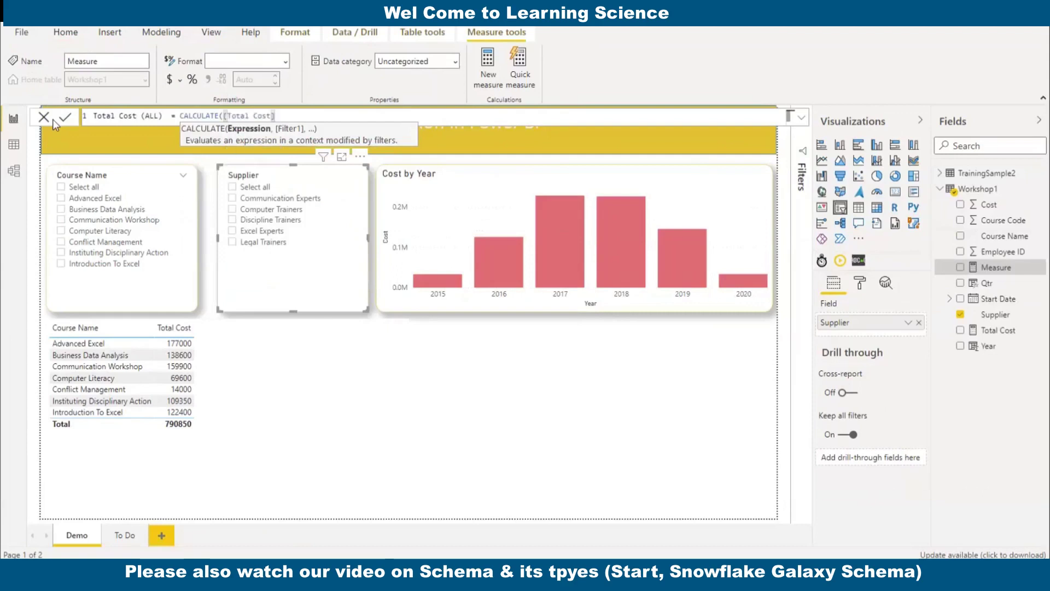
{"action": "type", "text": ", "}
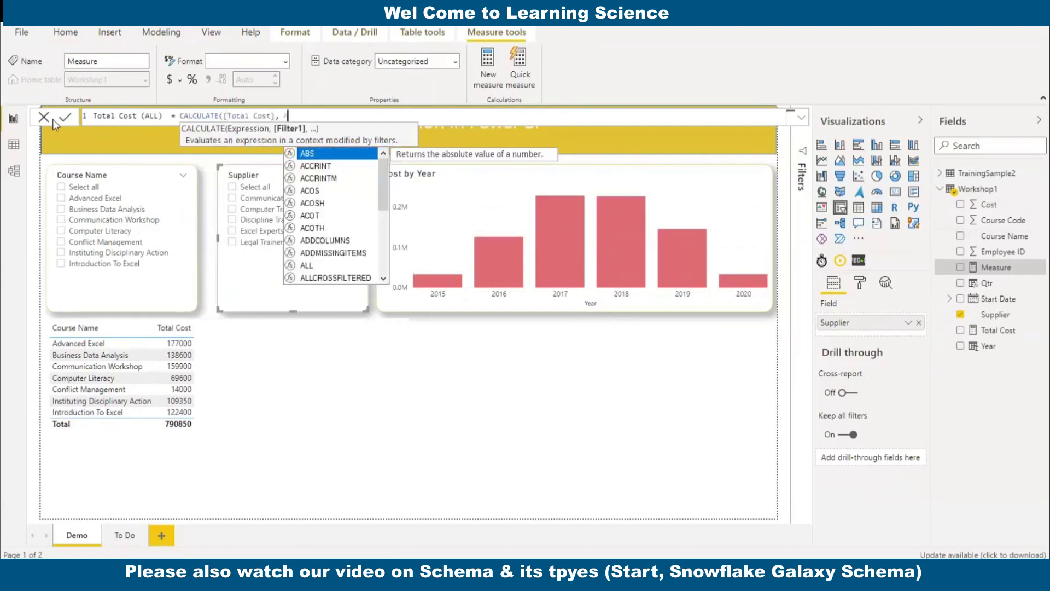
{"action": "type", "text": "ALL("}
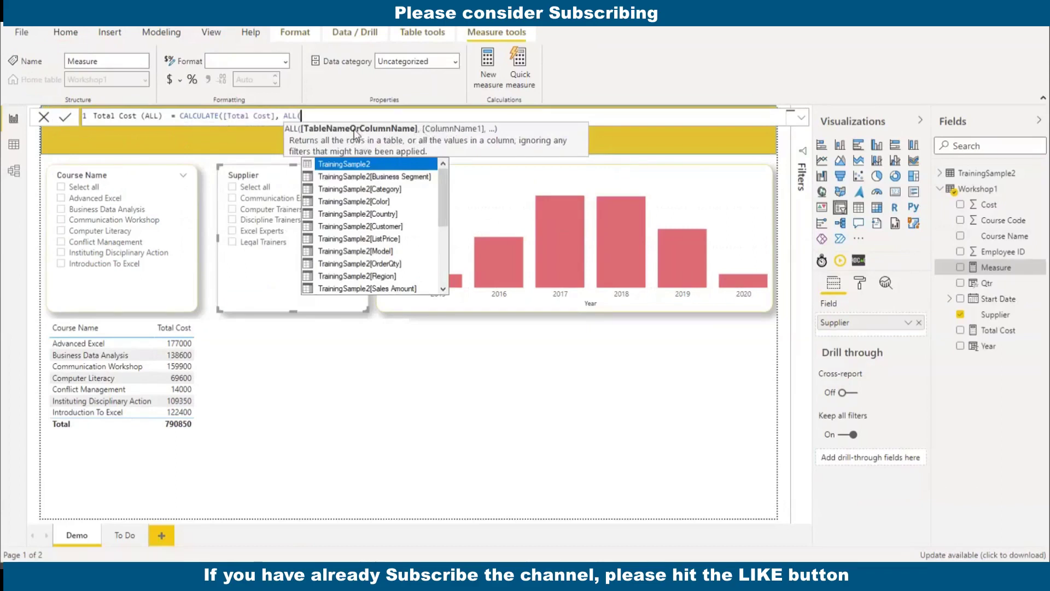
{"action": "type", "text": "W"}
{"action": "key", "text": "Tab"}
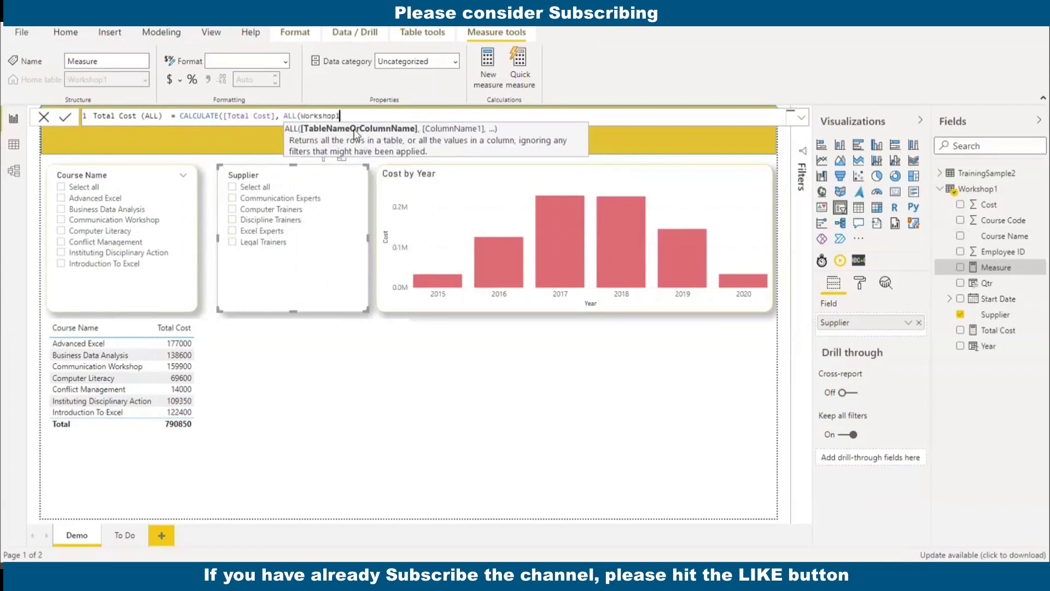
{"action": "type", "text": "))"}
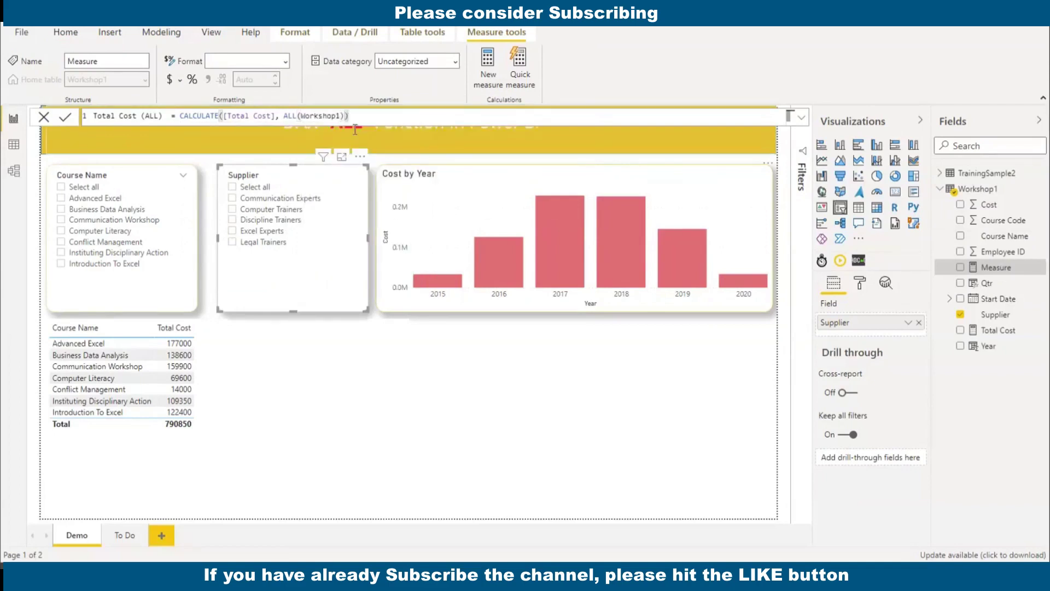
{"action": "key", "text": "Return"}
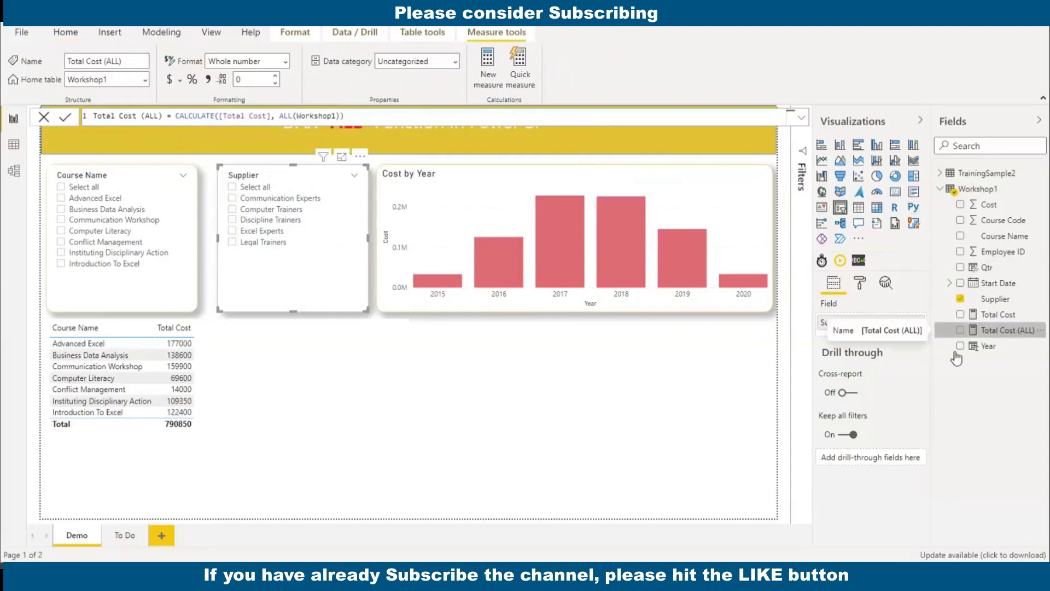
{"action": "key", "text": "Escape"}
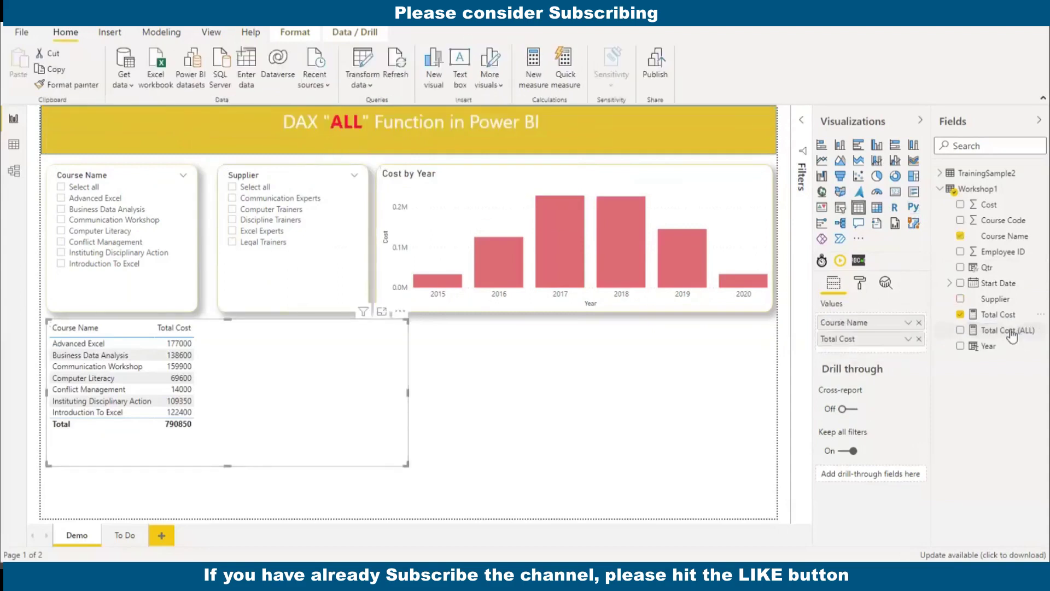
Step: Add Total Cost (ALL) to the table sorted by Course Name, testing it with Advanced Excel, Excel Experts and 2018 filters
{"action": "left_click", "coordinate": [1011, 331]}
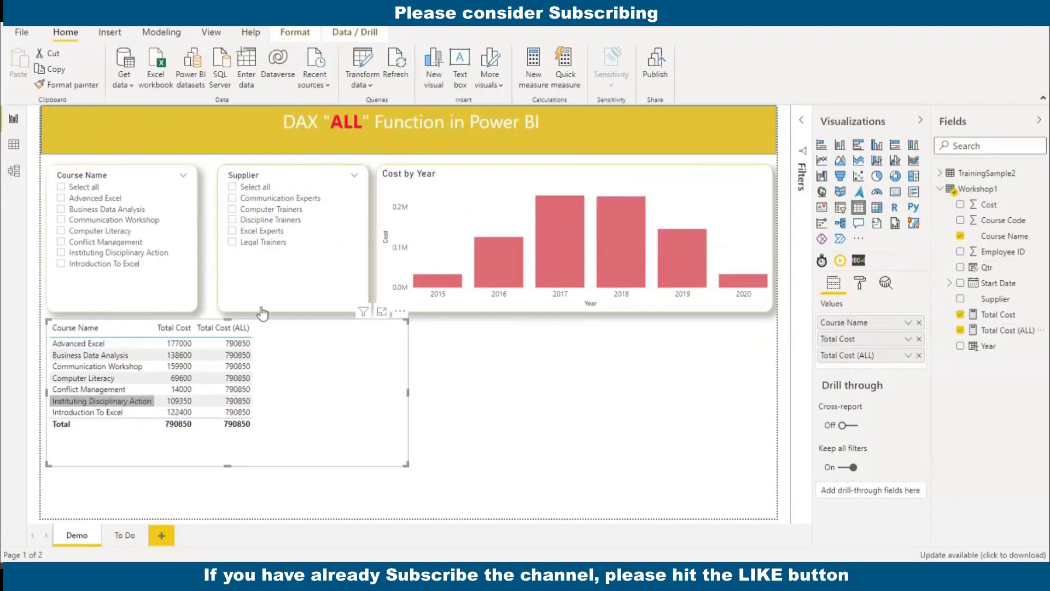
{"action": "left_click", "coordinate": [85, 328]}
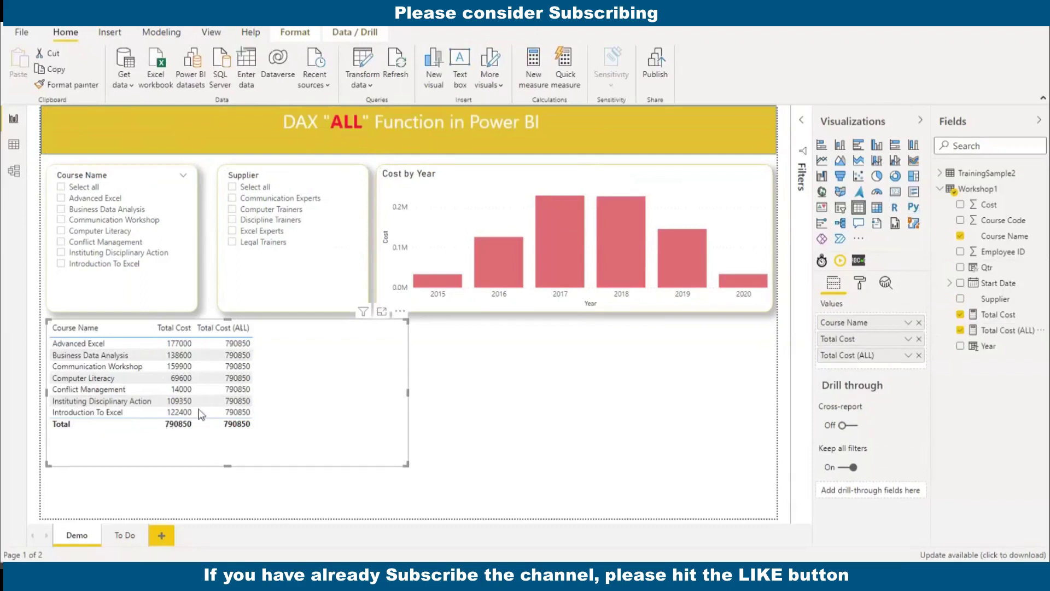
{"action": "left_click", "coordinate": [61, 199]}
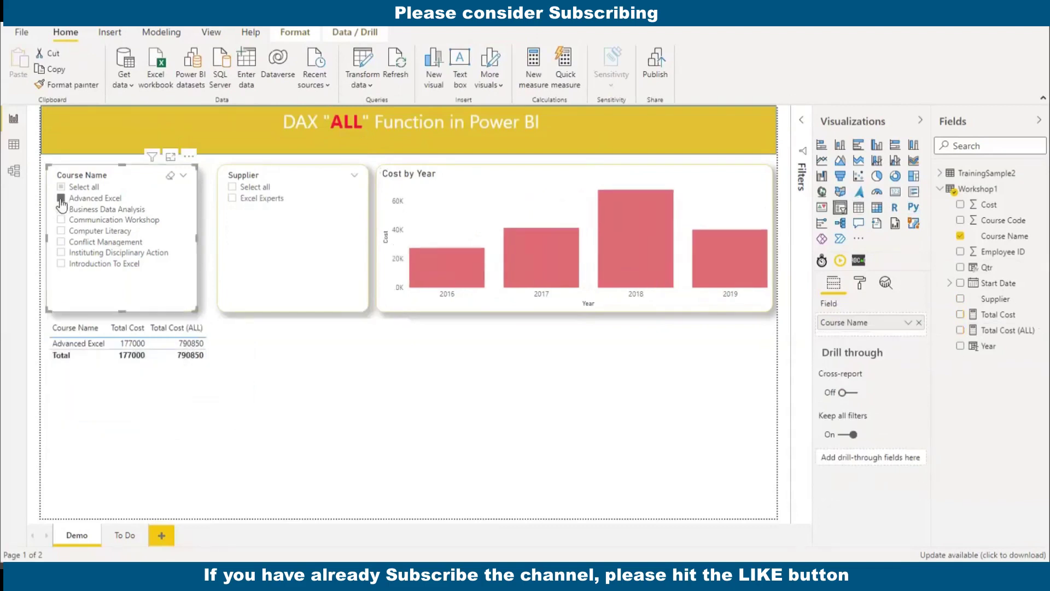
{"action": "left_click", "coordinate": [62, 201]}
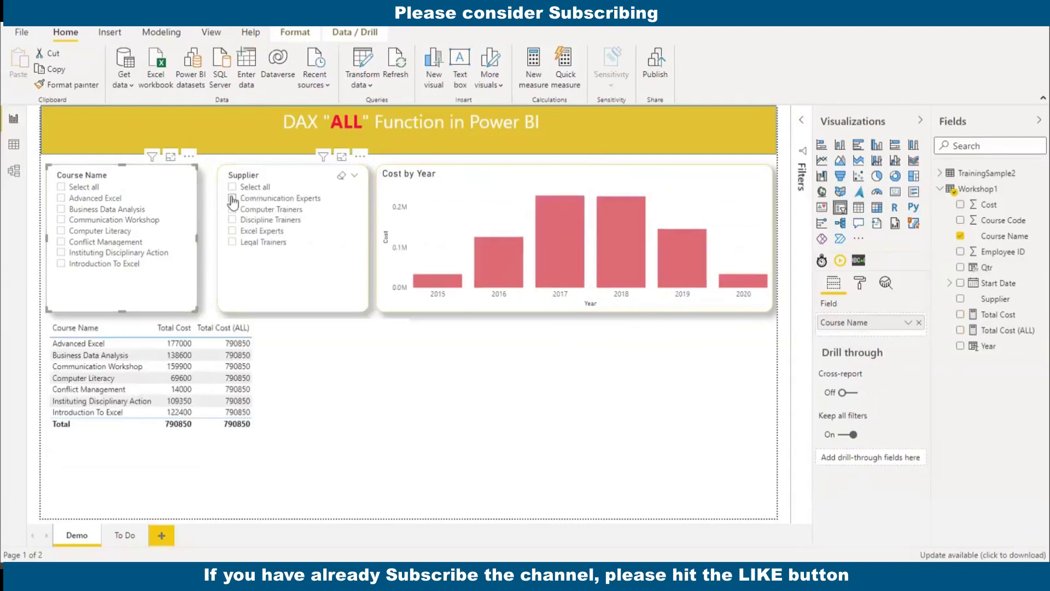
{"action": "left_click", "coordinate": [232, 232]}
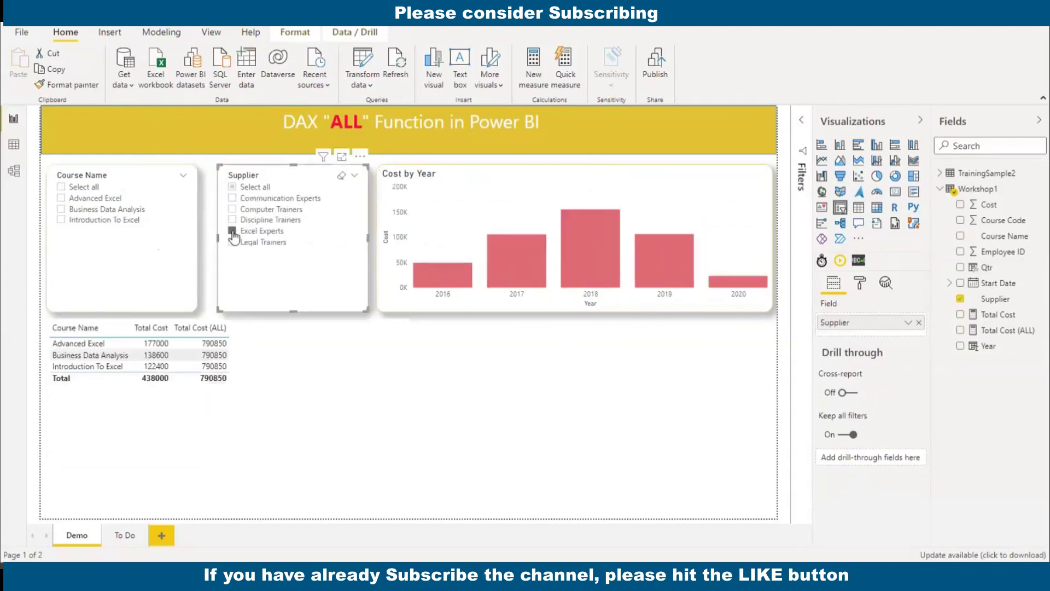
{"action": "left_click", "coordinate": [233, 232]}
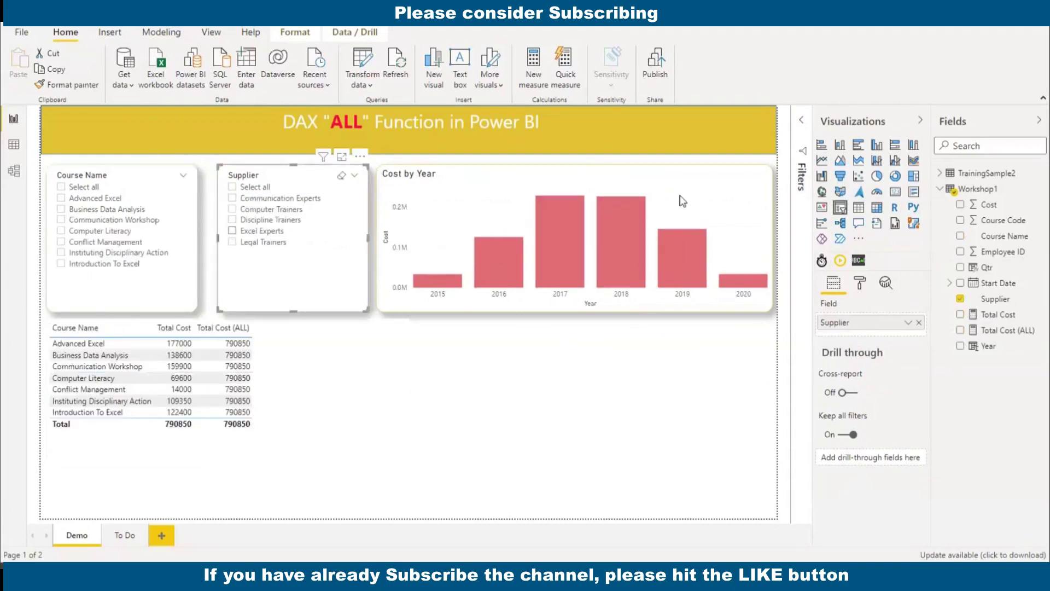
{"action": "left_click", "coordinate": [621, 222]}
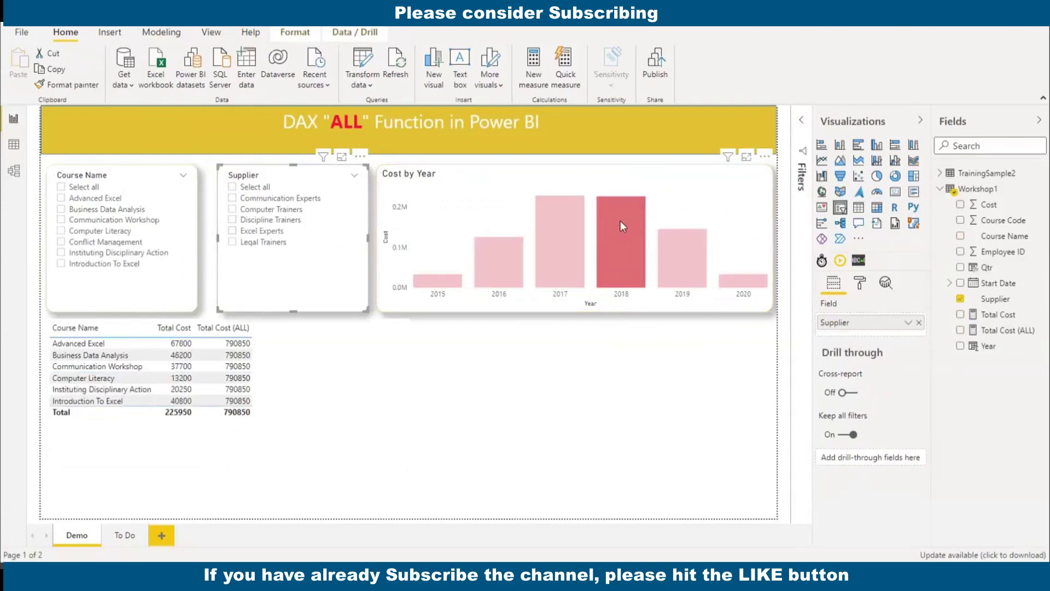
{"action": "left_click", "coordinate": [620, 221]}
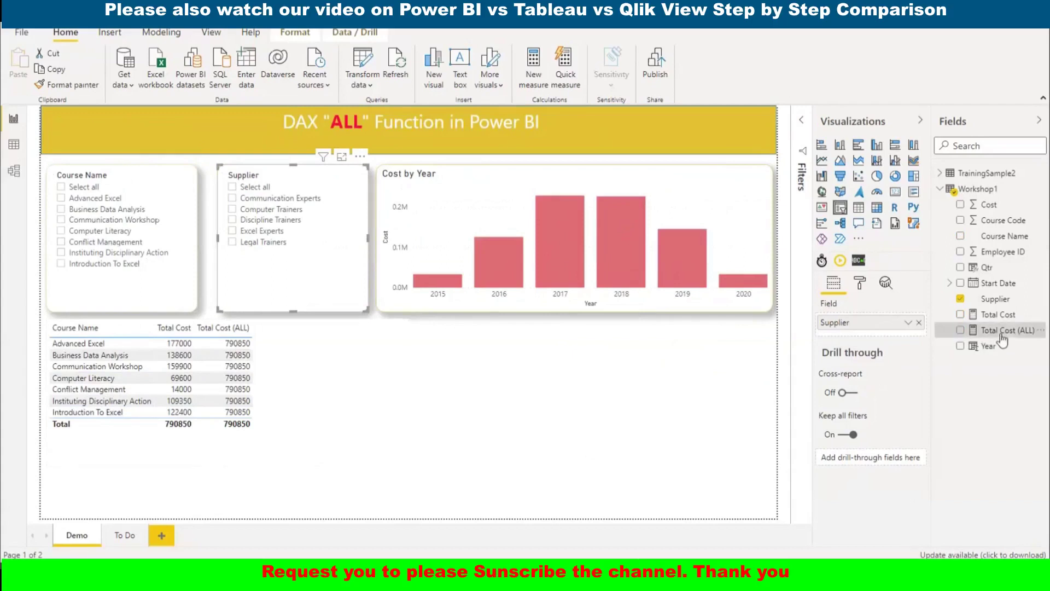
{"action": "left_click", "coordinate": [1004, 331]}
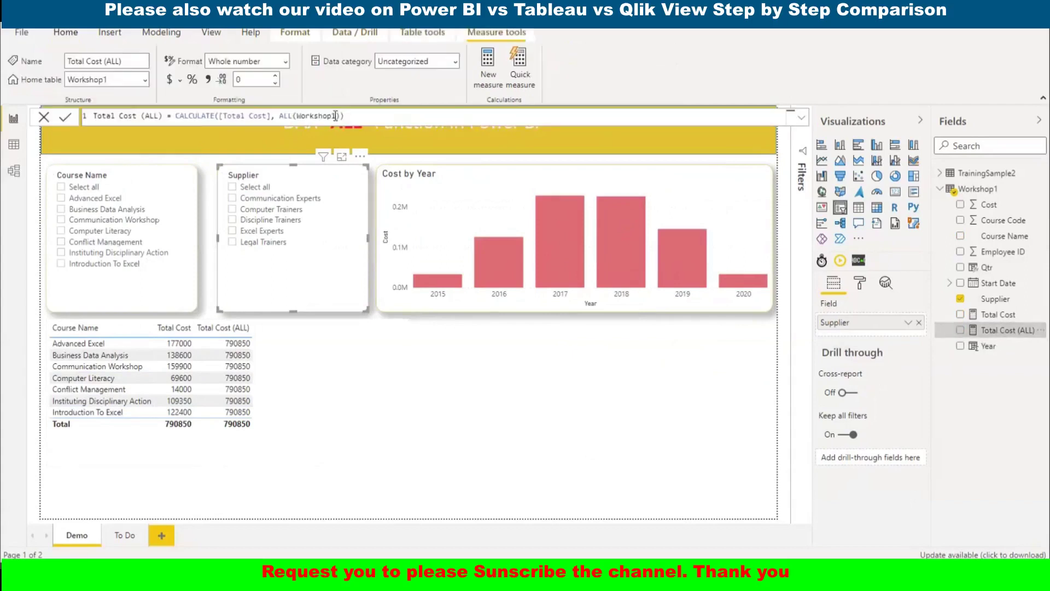
{"action": "left_click", "coordinate": [336, 116]}
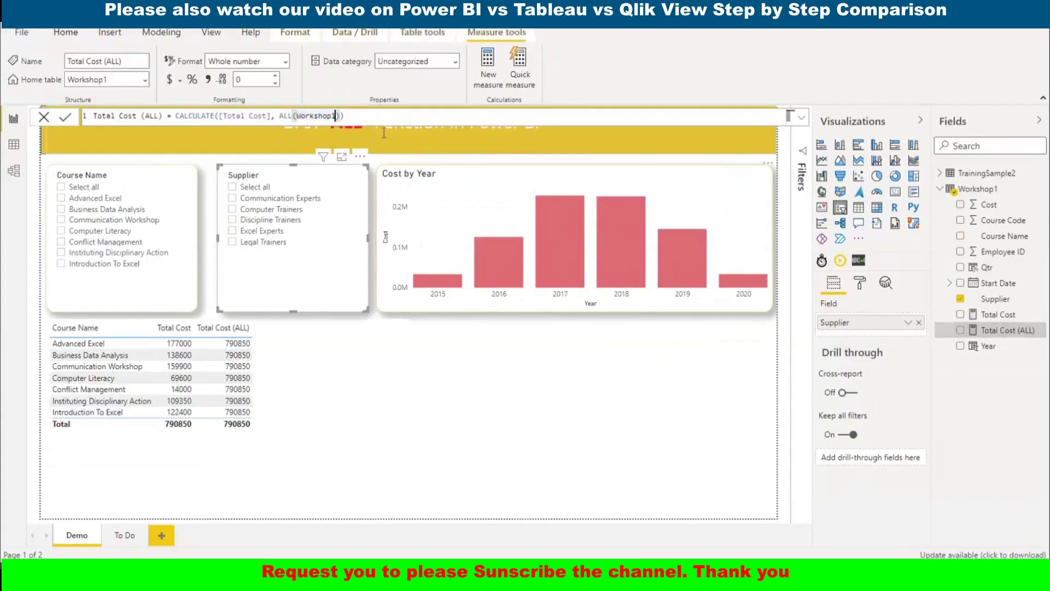
{"action": "type", "text": "["}
{"action": "key", "text": "Down"}
{"action": "key", "text": "Down"}
{"action": "key", "text": "Tab"}
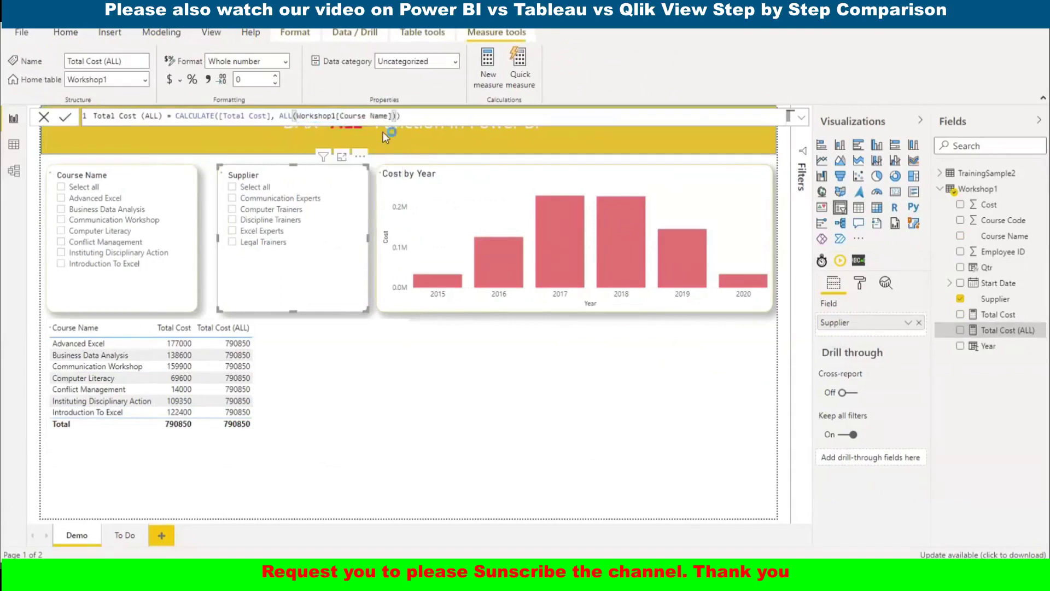
{"action": "key", "text": "Return"}
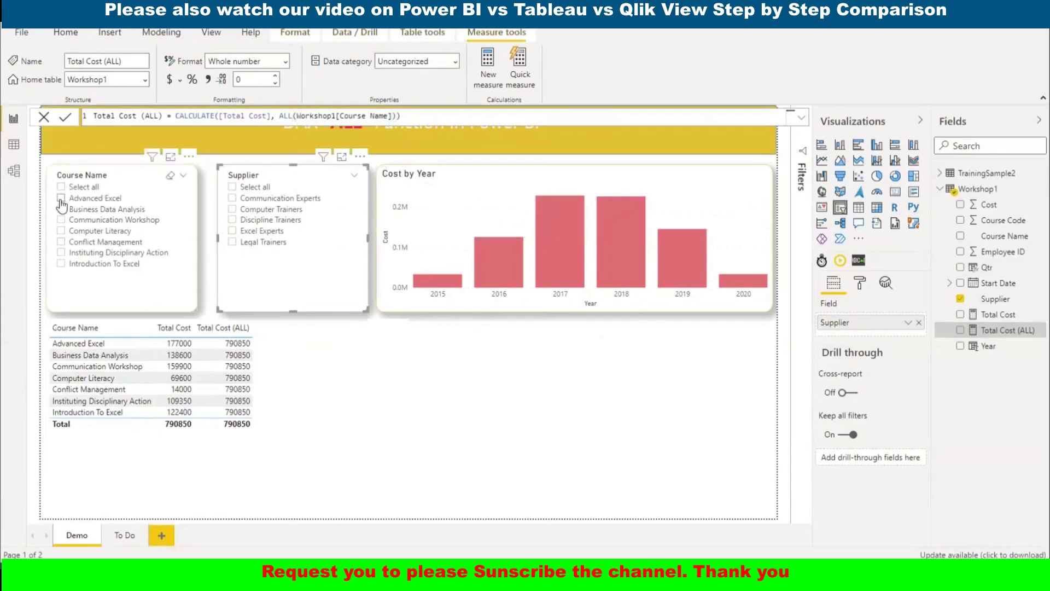
{"action": "left_click", "coordinate": [61, 200]}
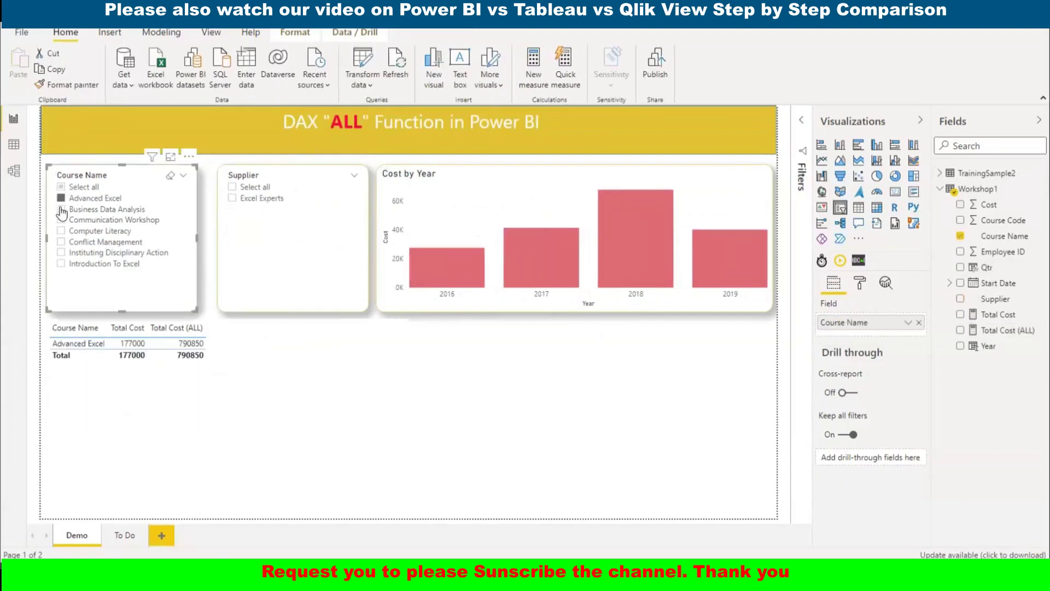
{"action": "left_click", "coordinate": [61, 210]}
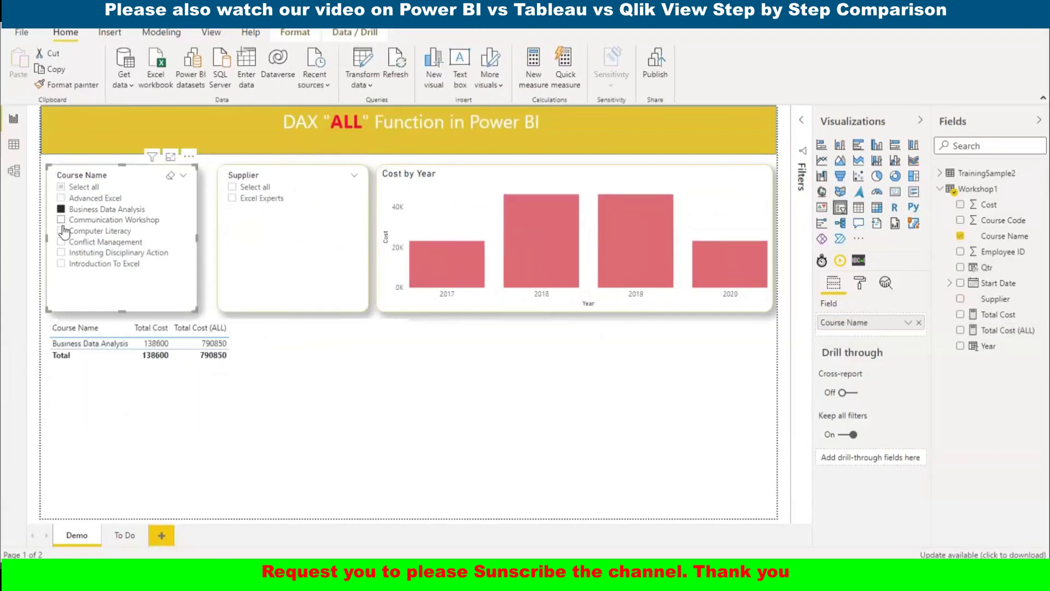
{"action": "left_click", "coordinate": [61, 231]}
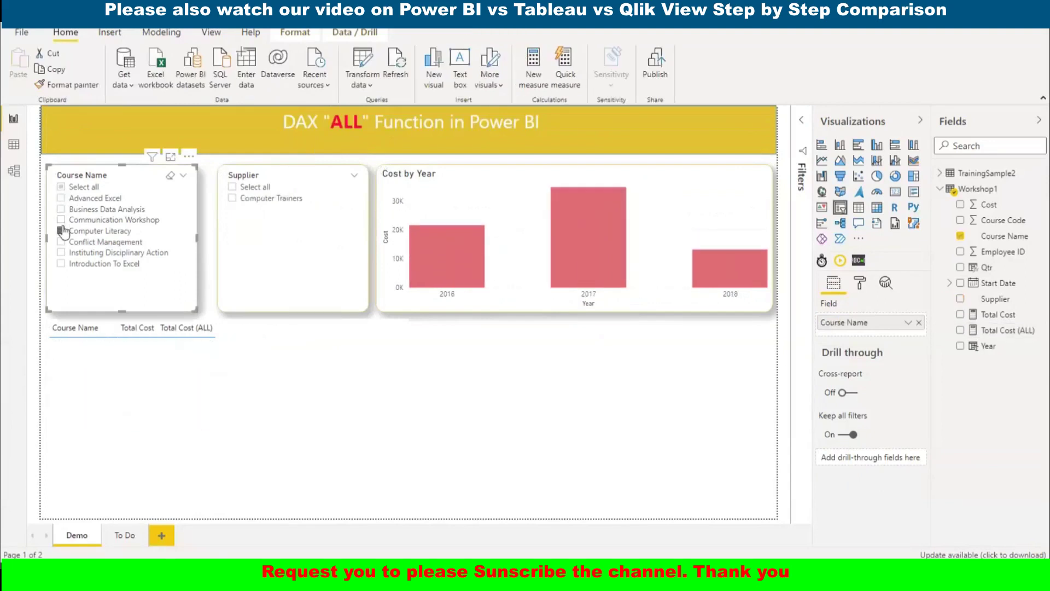
{"action": "left_click", "coordinate": [62, 187]}
{"action": "left_click", "coordinate": [61, 187]}
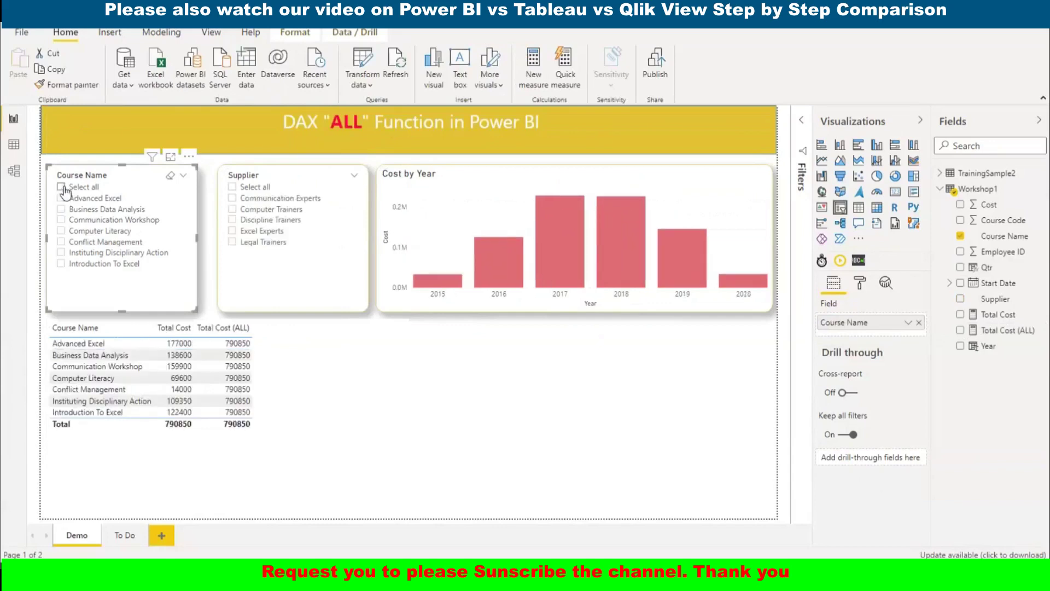
{"action": "left_click", "coordinate": [233, 231]}
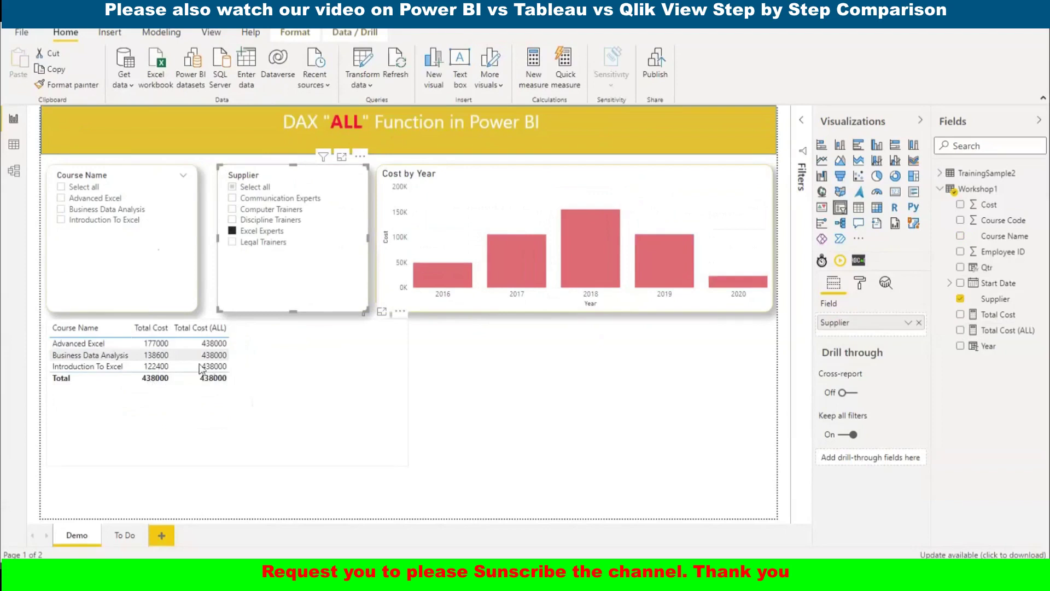
{"action": "left_click", "coordinate": [234, 232]}
{"action": "left_click", "coordinate": [627, 234]}
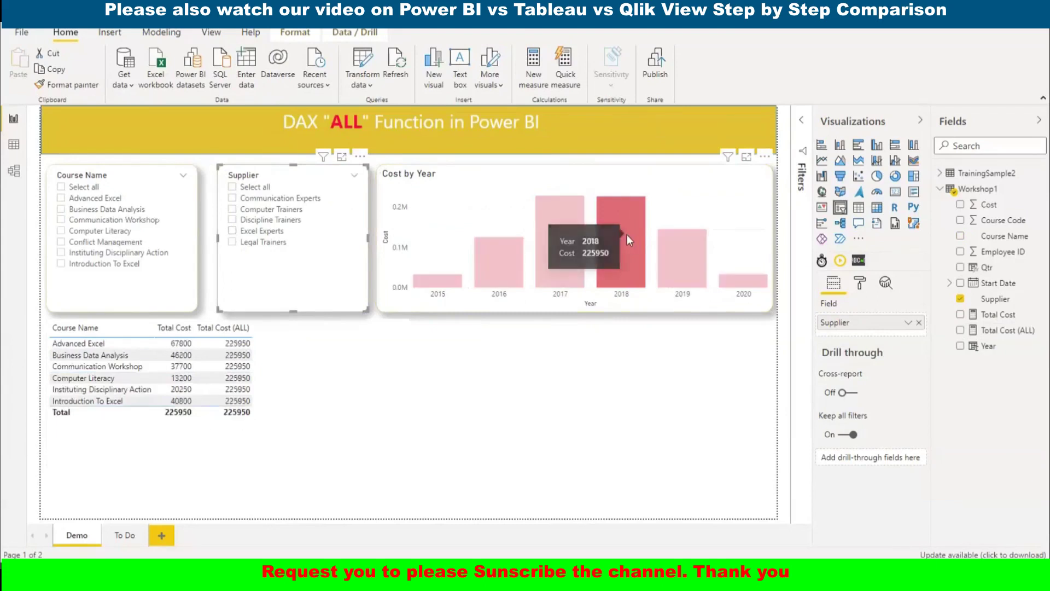
{"action": "mouse_move", "coordinate": [629, 225]}
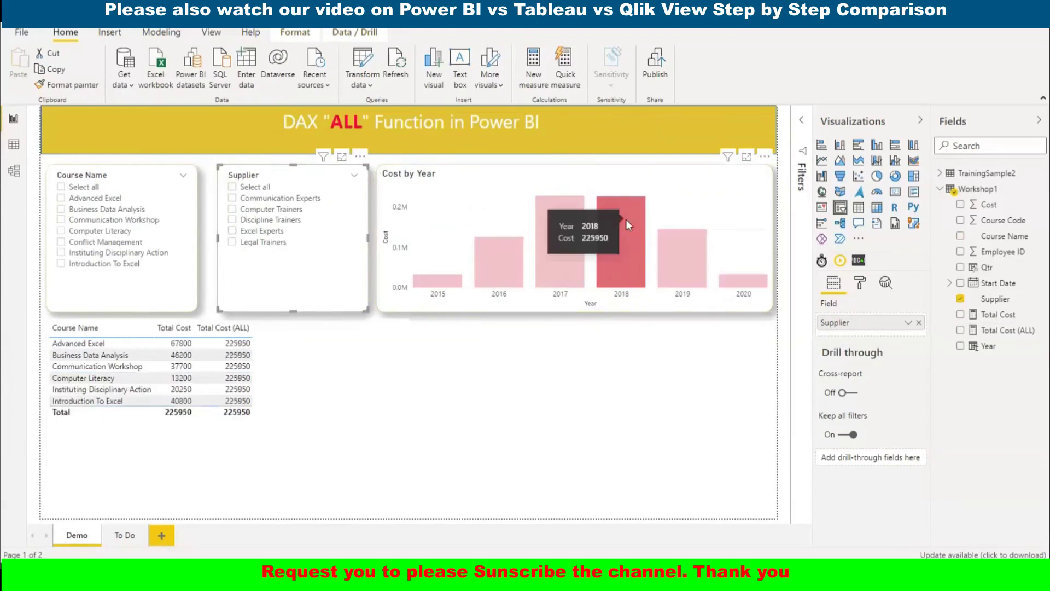
{"action": "left_click", "coordinate": [683, 251]}
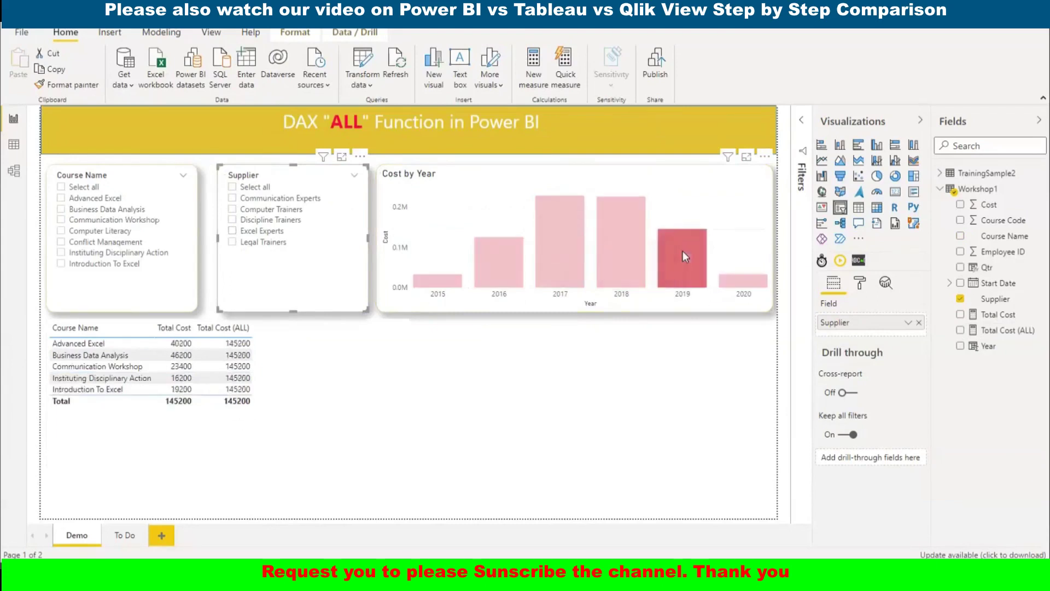
{"action": "left_click", "coordinate": [683, 255]}
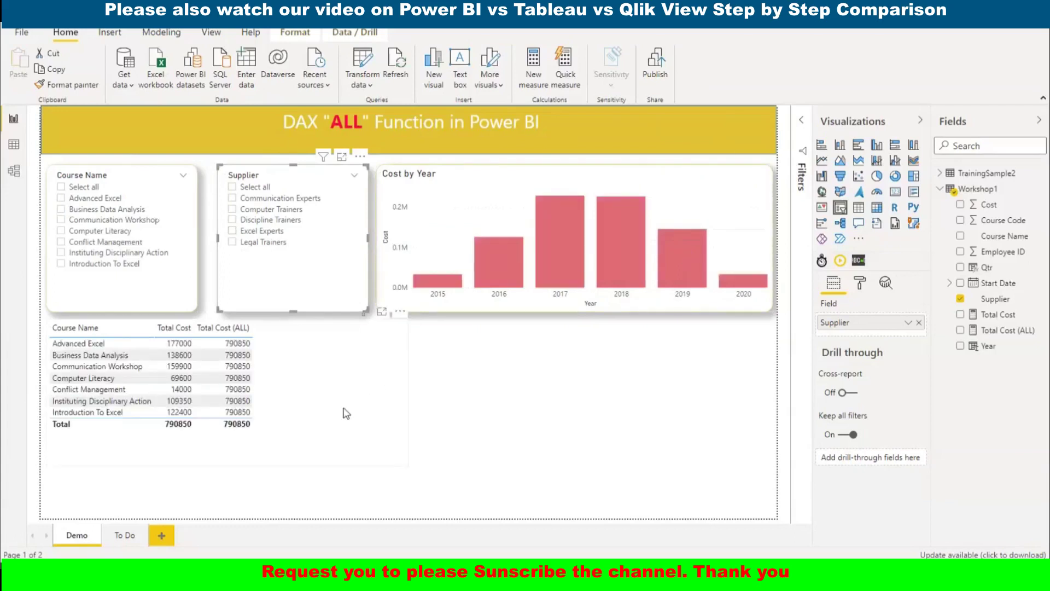
Step: Remove [Course Name] from the Total Cost (ALL) formula so it uses ALL(Workshop1)
{"action": "left_click", "coordinate": [1015, 332]}
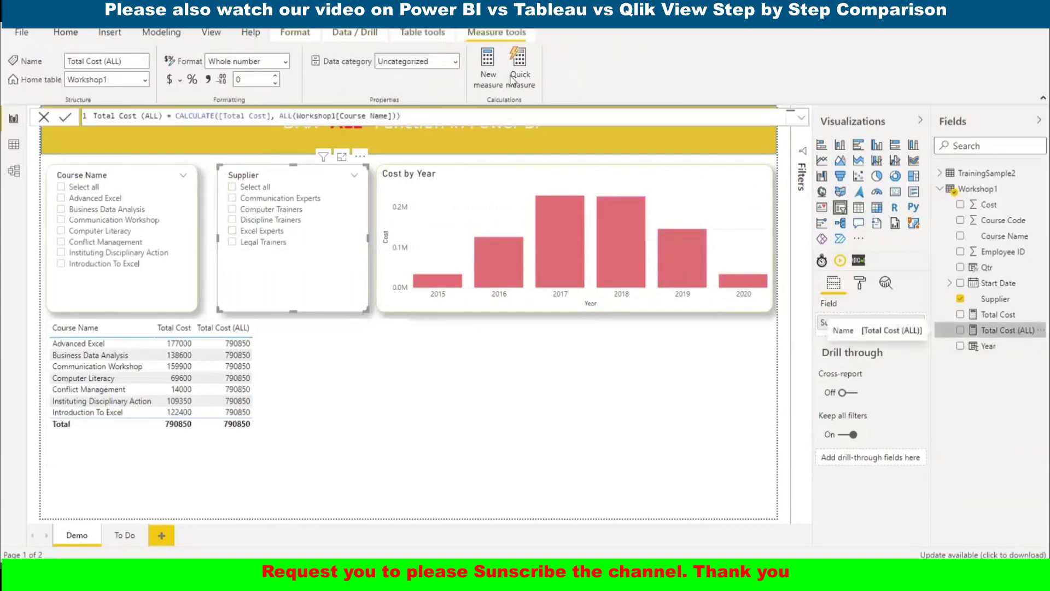
{"action": "left_click_drag", "start_coordinate": [394, 115], "coordinate": [336, 116]}
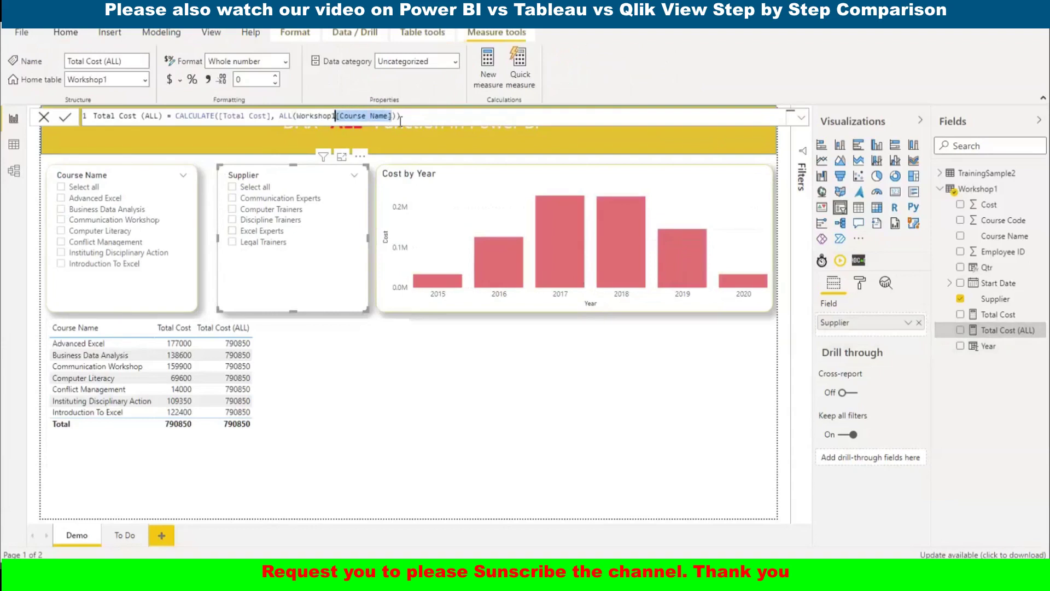
{"action": "key", "text": "BackSpace"}
{"action": "key", "text": "Escape"}
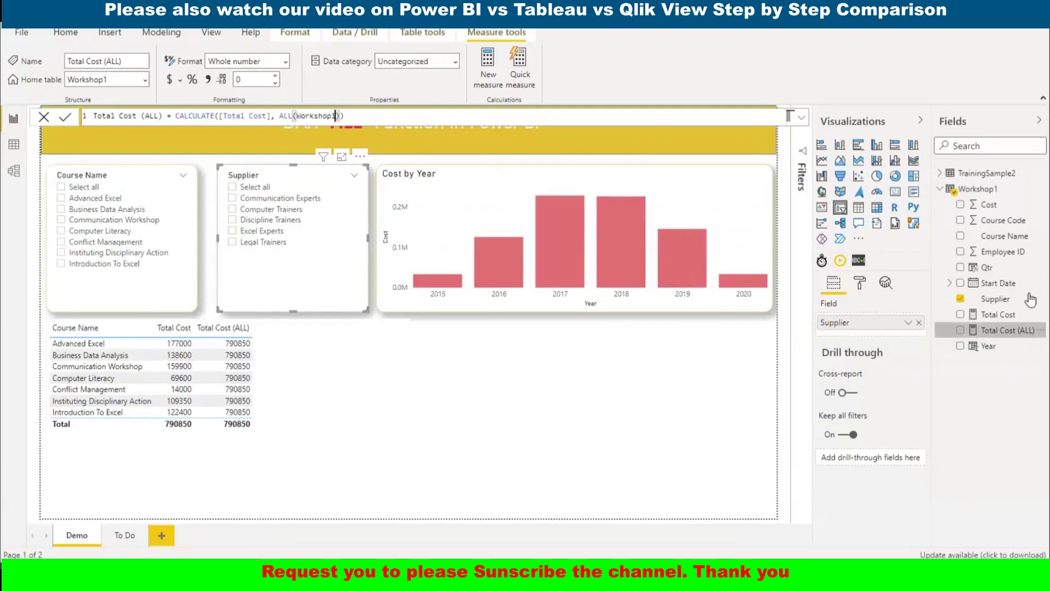
Step: Add a Workshop1 measure named Cost % with the formula [Total Cost]/[Total Cost]
{"action": "right_click", "coordinate": [1002, 221]}
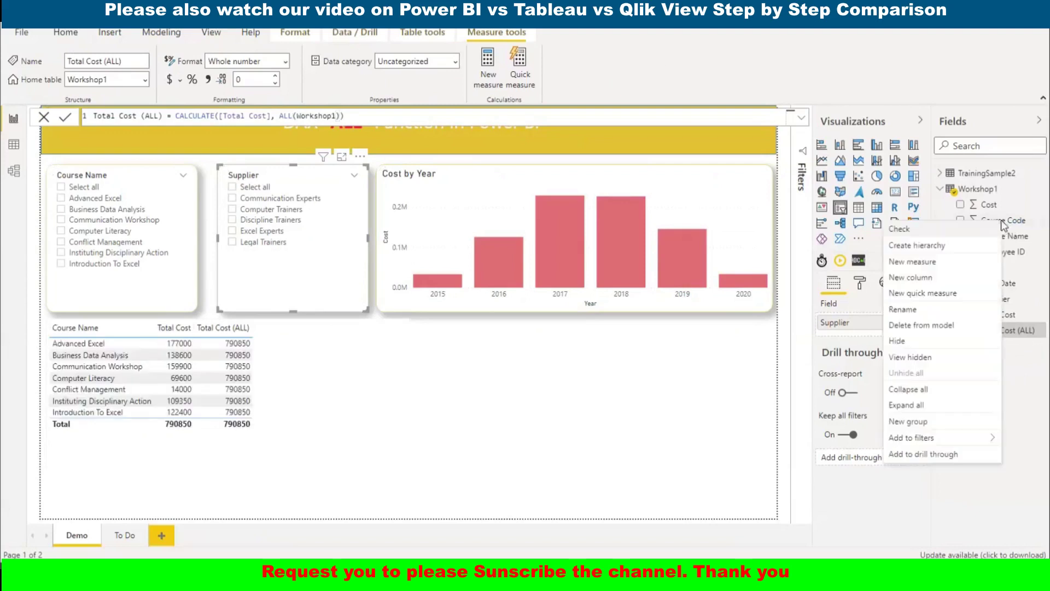
{"action": "left_click", "coordinate": [930, 262]}
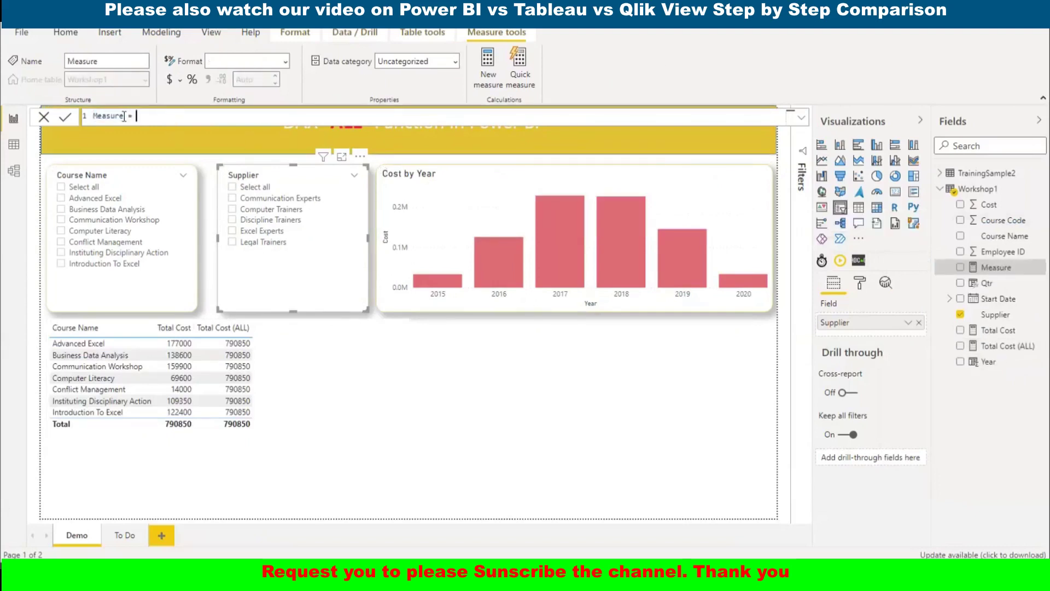
{"action": "left_click_drag", "start_coordinate": [127, 116], "coordinate": [52, 121]}
{"action": "type", "text": "Total"}
{"action": "key", "text": "BackSpace"}
{"action": "key", "text": "BackSpace"}
{"action": "key", "text": "BackSpace"}
{"action": "key", "text": "BackSpace"}
{"action": "key", "text": "BackSpace"}
{"action": "type", "text": "Cost % = ["}
{"action": "key", "text": "Tab"}
{"action": "type", "text": "/"}
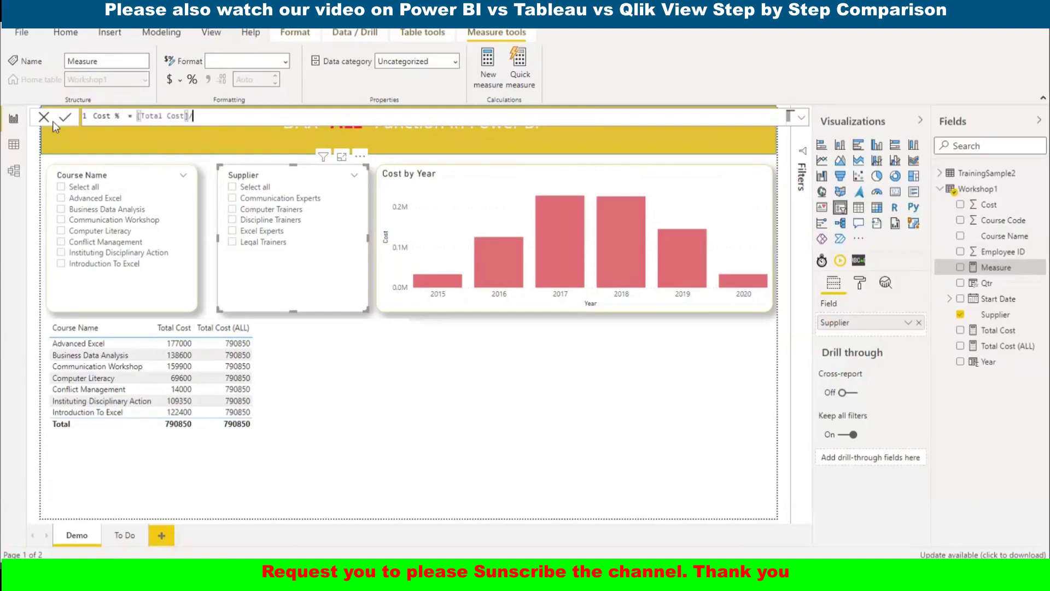
{"action": "type", "text": "[T"}
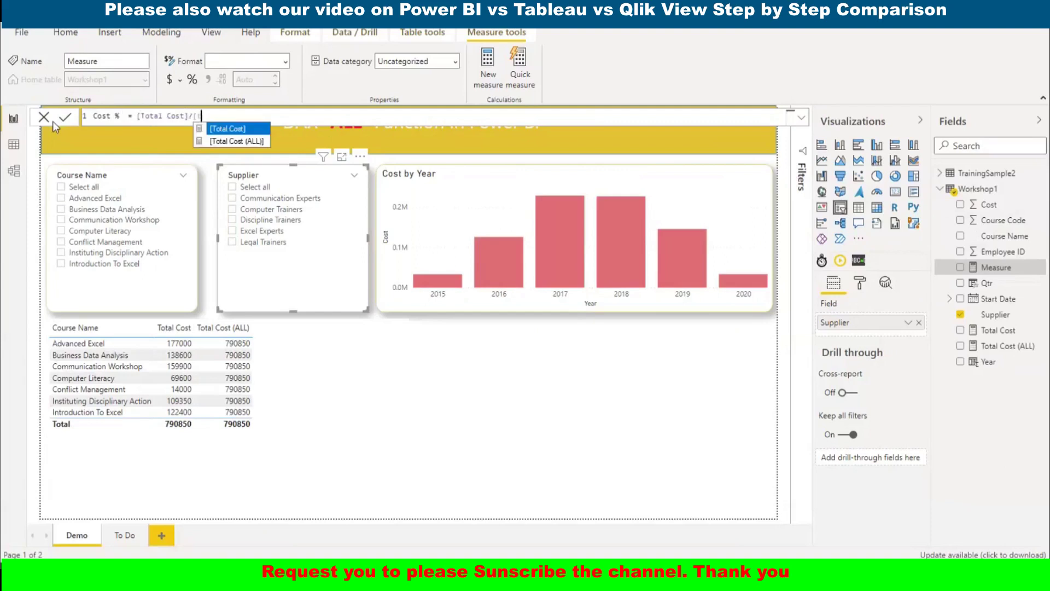
{"action": "key", "text": "Tab"}
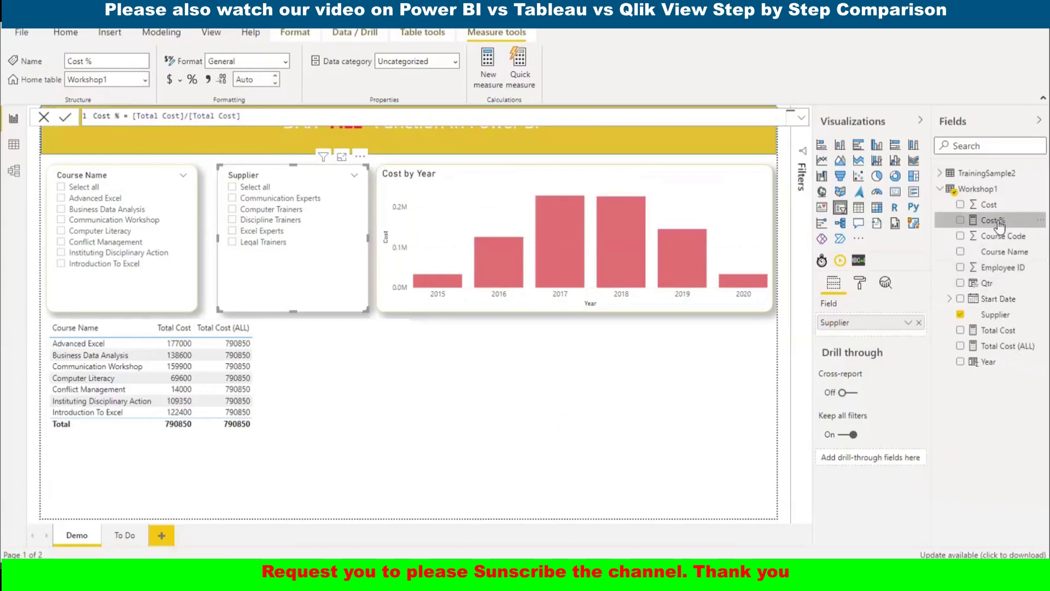
Step: Format Cost % as a percentage and add it to the course table, showing 100.00%
{"action": "left_click", "coordinate": [328, 378]}
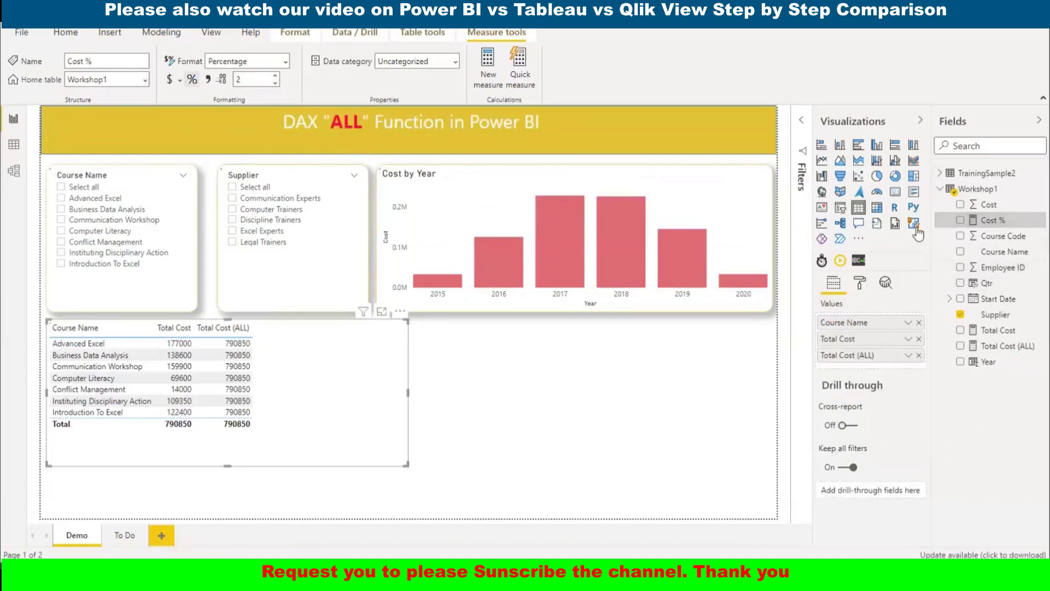
{"action": "left_click_drag", "start_coordinate": [998, 221], "coordinate": [842, 371]}
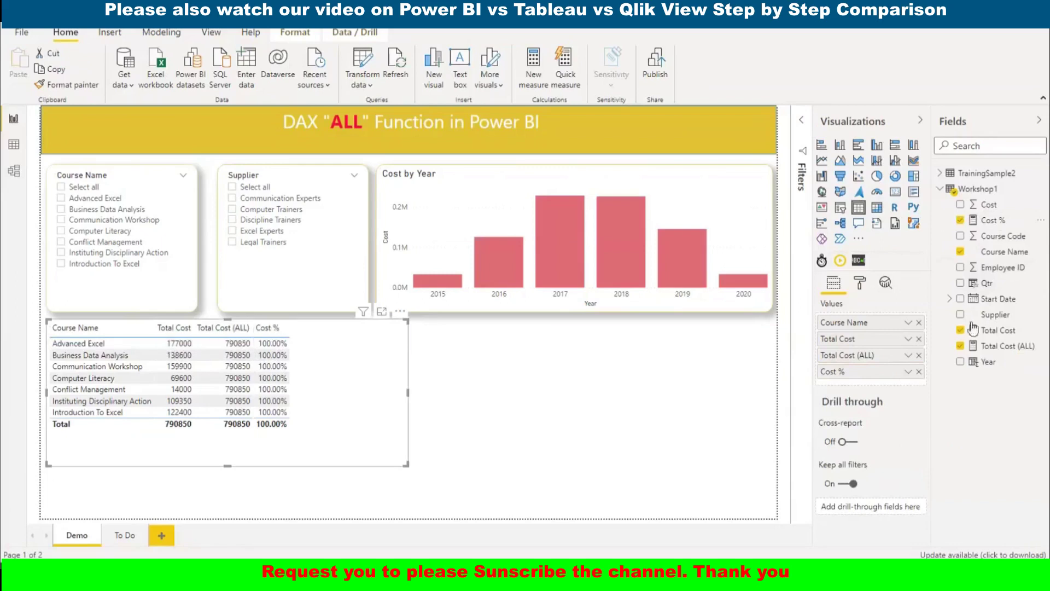
Step: Change the Cost % divisor to [Total Cost (ALL)], giving 22.38% for Advanced Excel
{"action": "left_click", "coordinate": [990, 220]}
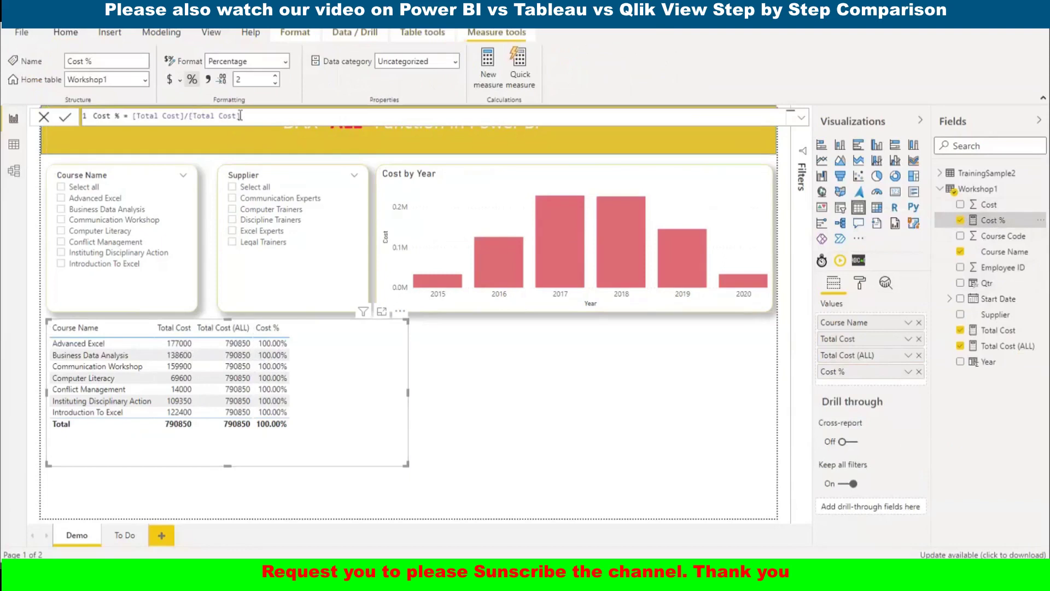
{"action": "key", "text": "BackSpace"}
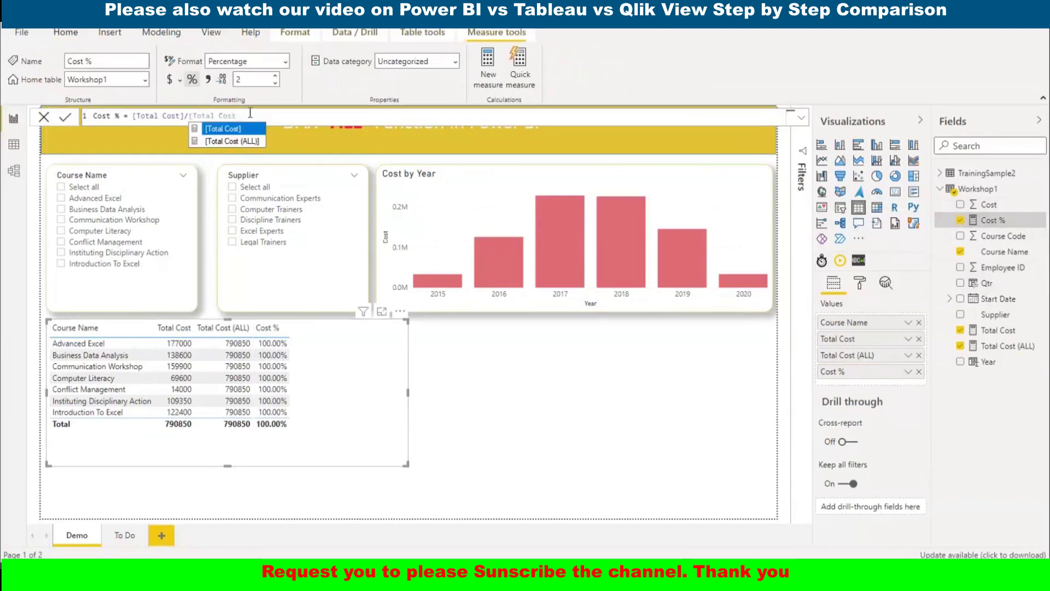
{"action": "key", "text": "Down"}
{"action": "key", "text": "Tab"}
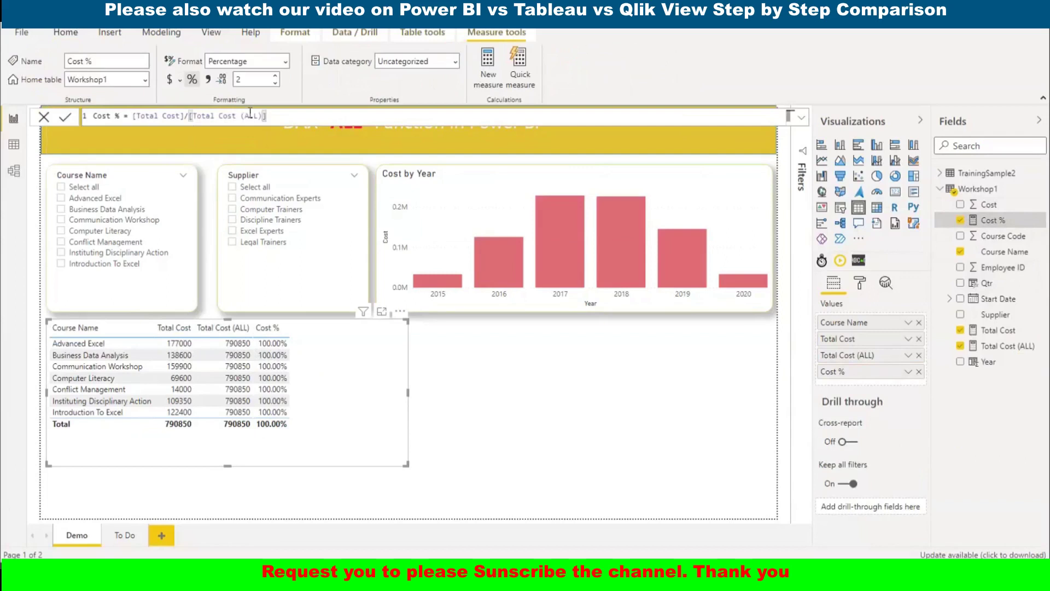
{"action": "key", "text": "Return"}
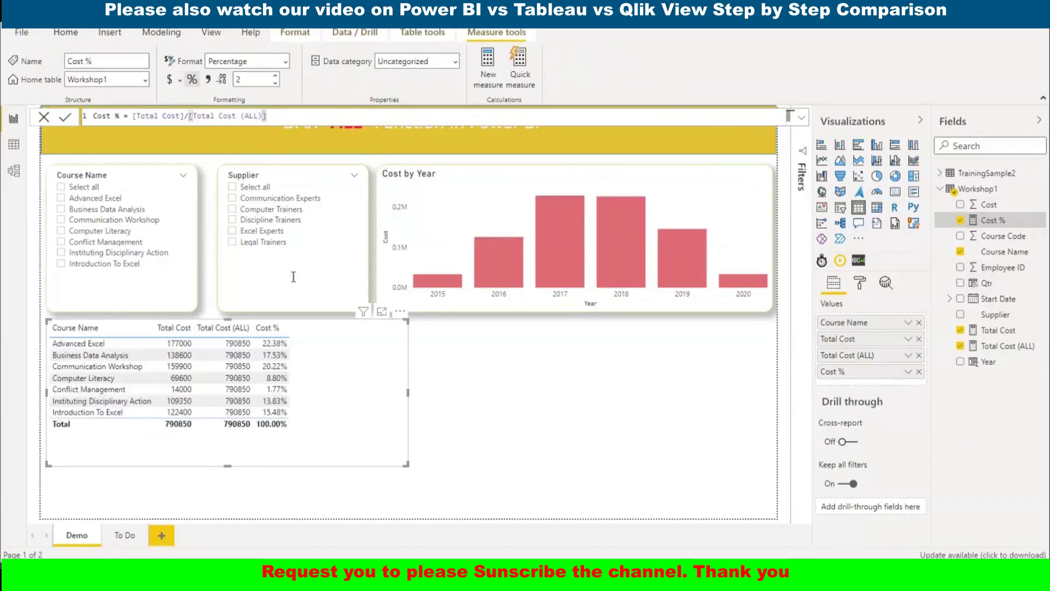
{"action": "left_click", "coordinate": [272, 344]}
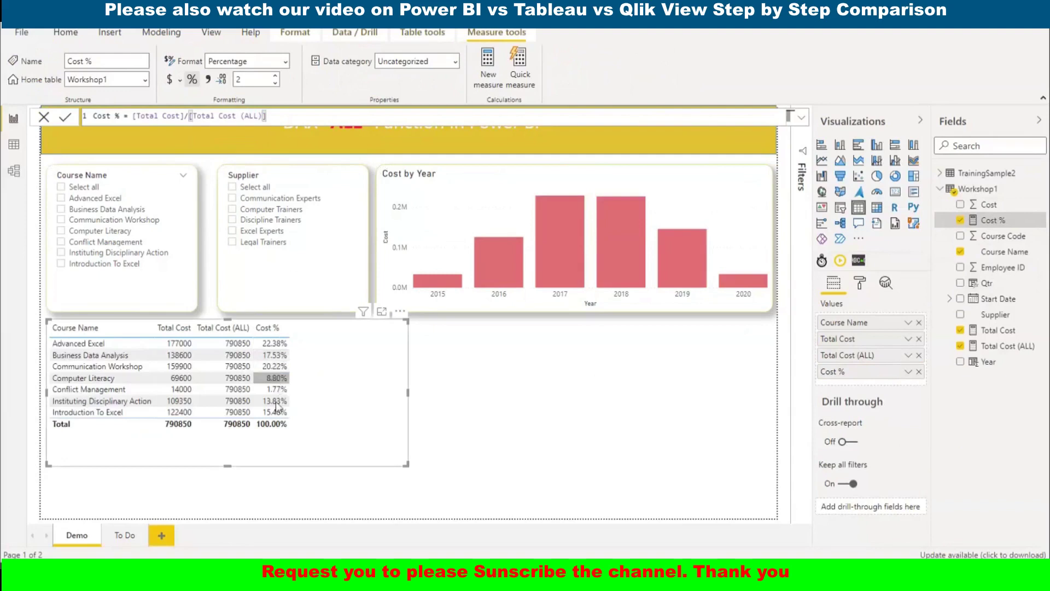